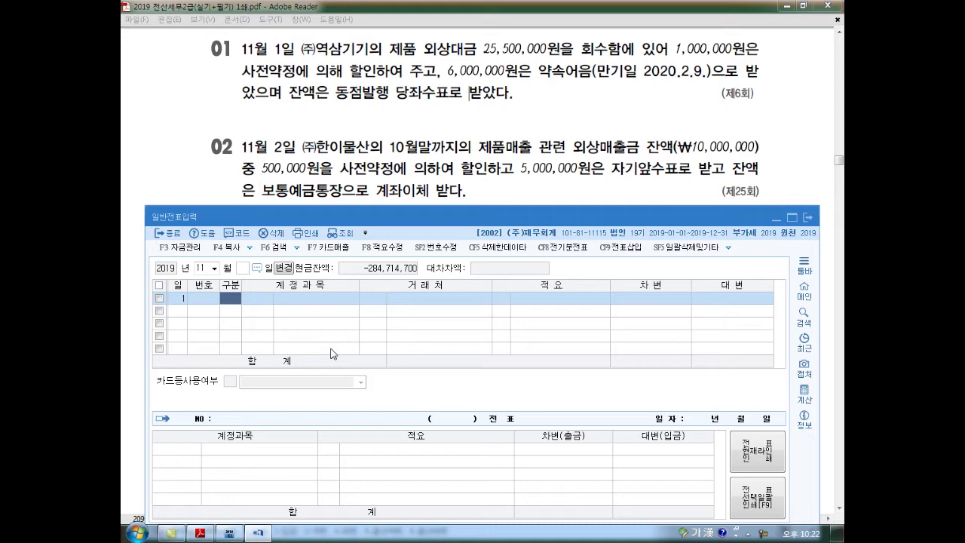
# - Enter a November 1 credit line for 외상매출금 (108) with partner 103 (주)역삼기기 and amount 25,500,000
pyautogui.write('4')
pyautogui.press('Return')
pyautogui.write('108')
pyautogui.press('Return')
pyautogui.write('103')
pyautogui.press('Return')
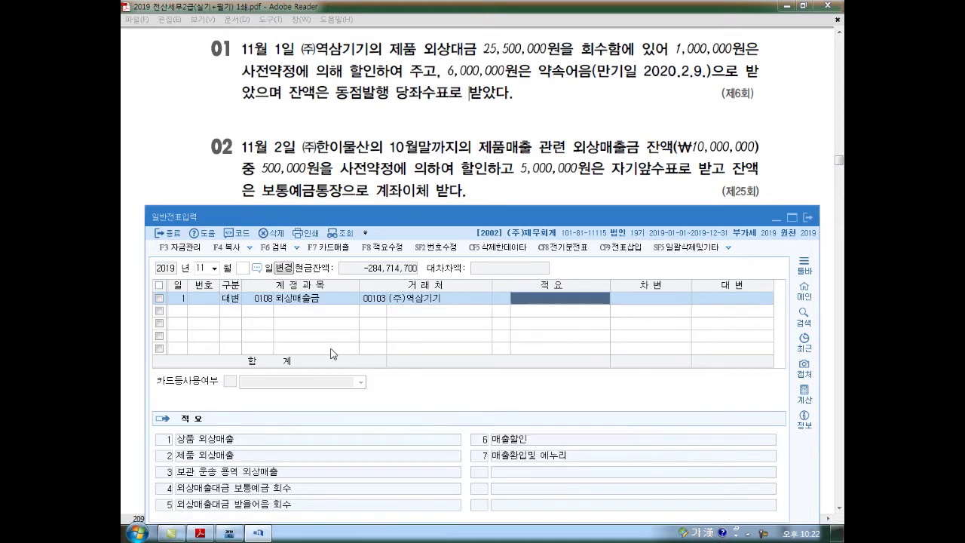
pyautogui.press('Return')
pyautogui.write('25,500,000')
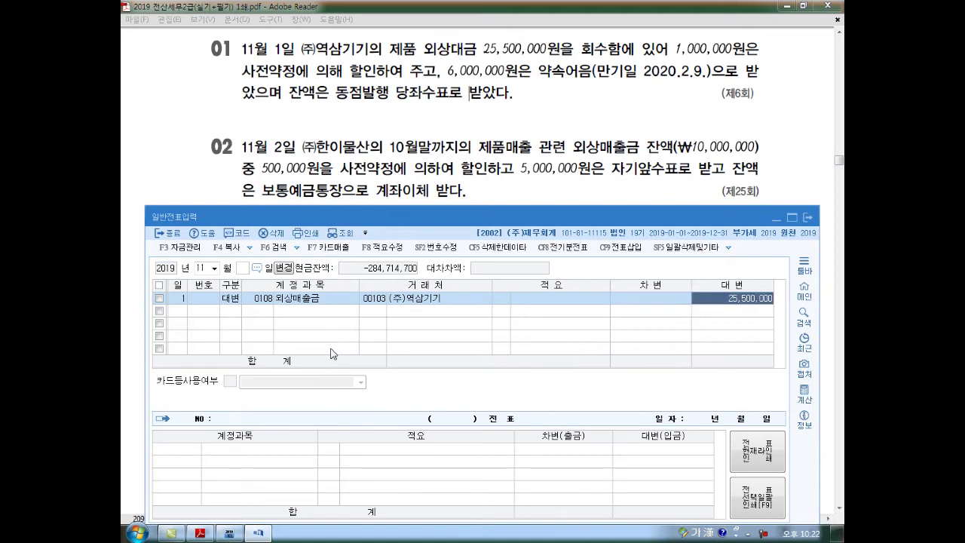
pyautogui.press('Return')
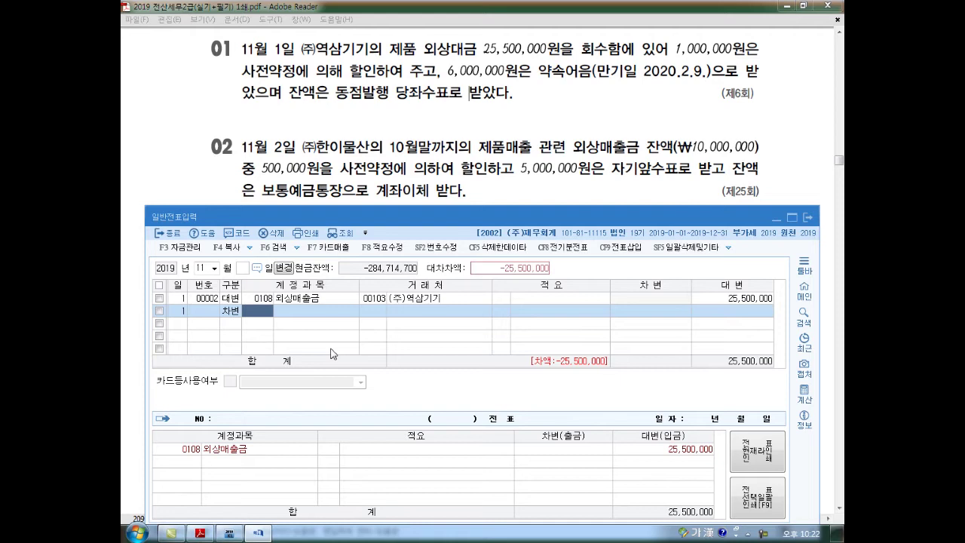
# - Add a debit line for 매출할인 of product sales (0406 제품매출) with amount 1,000,000
pyautogui.write('매출할')
pyautogui.press('Return')
pyautogui.press('Down')
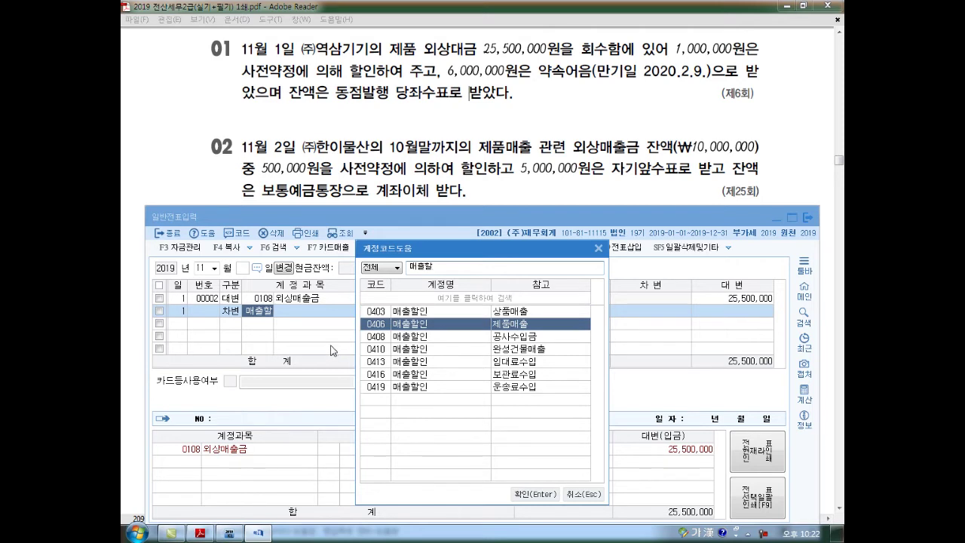
pyautogui.press('Return')
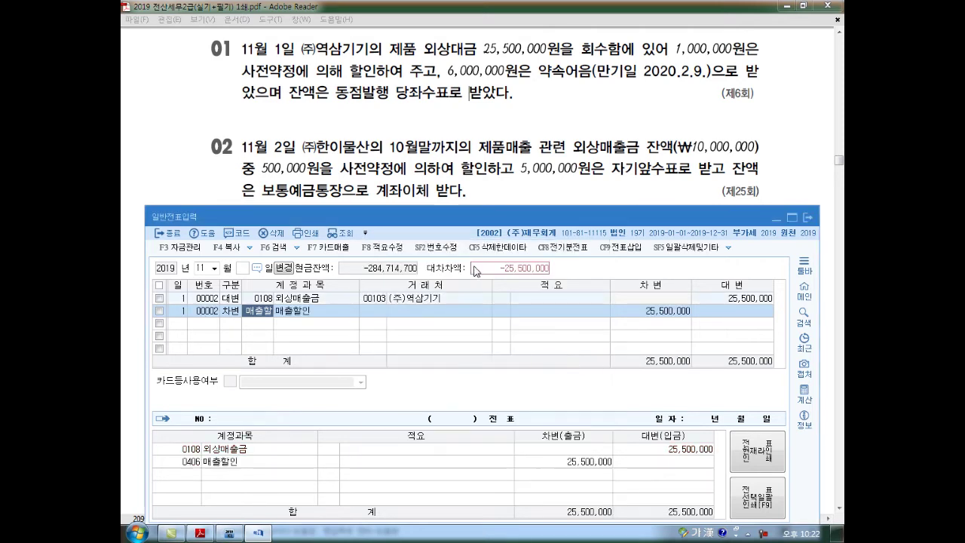
pyautogui.press('Return')
pyautogui.press('Return')
pyautogui.write('1000000')
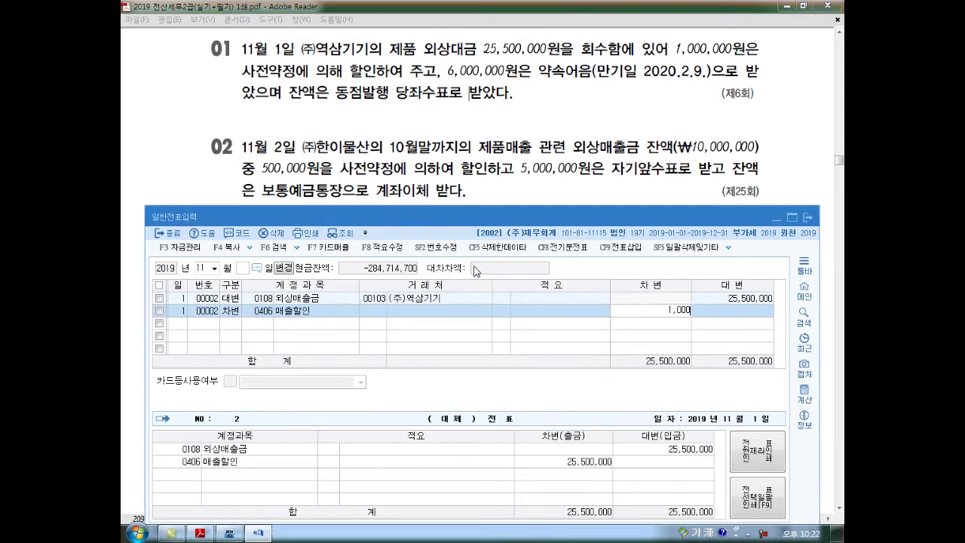
pyautogui.press('Return')
# - Add a debit line for 받을어음 (110) with partner 103 (주)역삼기기 and amount 6,000,000
pyautogui.write('3')
pyautogui.press('Return')
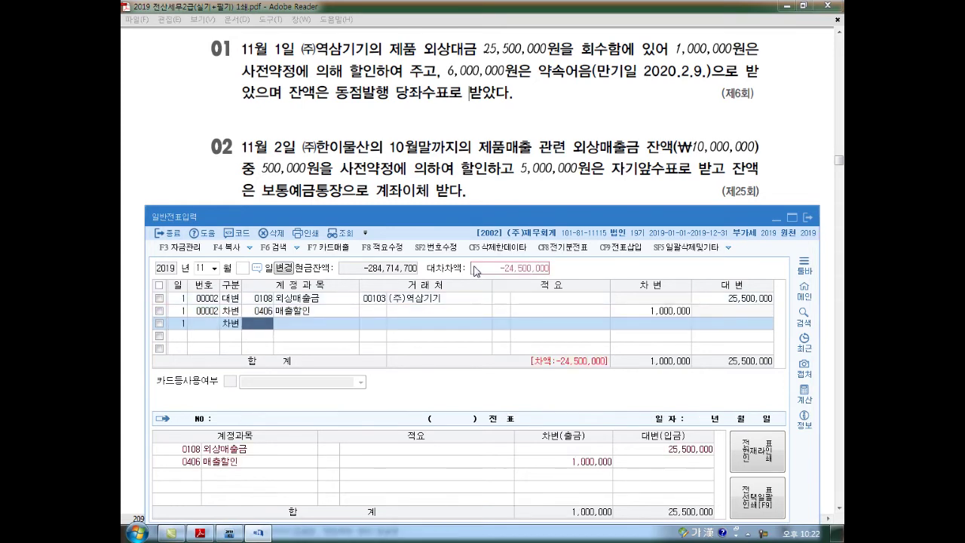
pyautogui.write('110')
pyautogui.press('Return')
pyautogui.write('103')
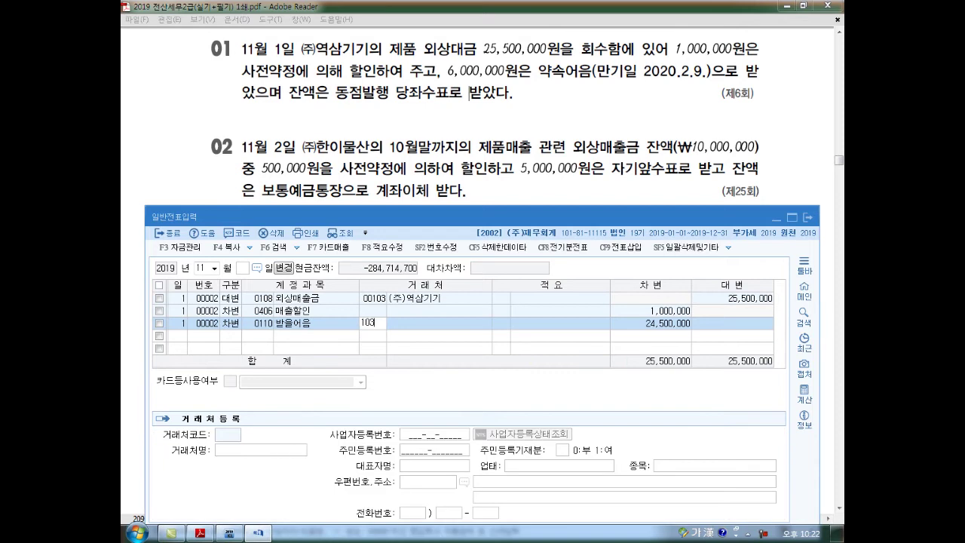
pyautogui.press('Return')
pyautogui.press('Return')
pyautogui.write('6,000,000')
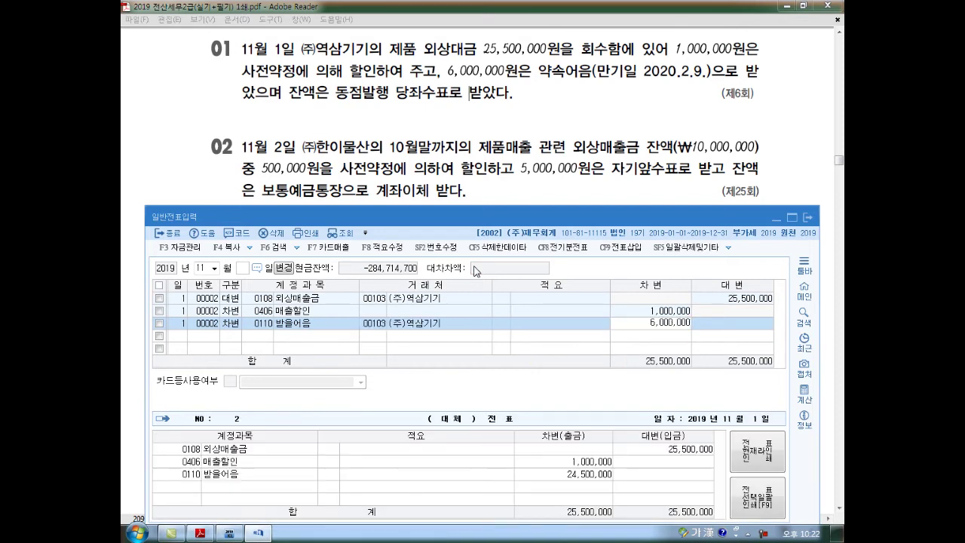
pyautogui.press('Return')
# - Complete the November 1 voucher with a debit line for 현금 (101), accepting the remaining amount of 18,500,000
pyautogui.write('3')
pyautogui.press('Return')
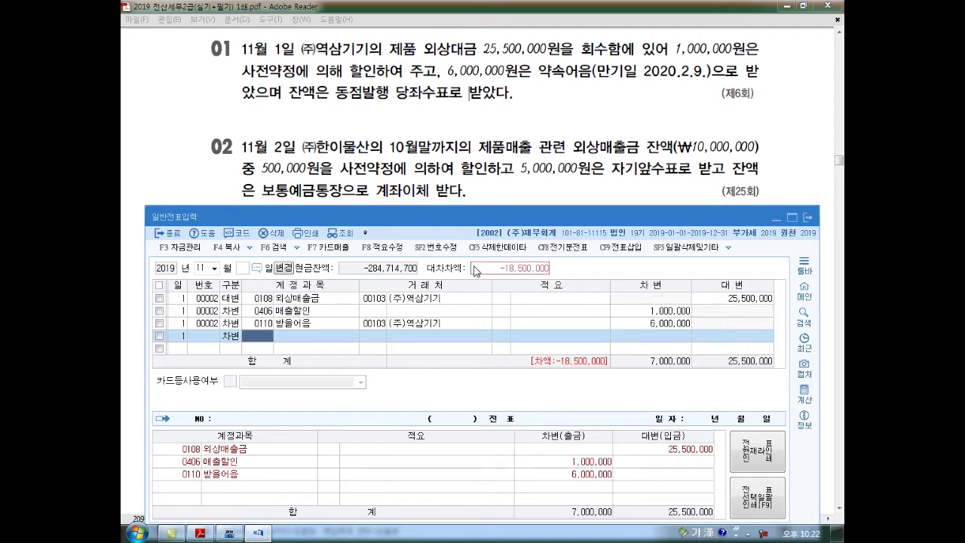
pyautogui.write('101')
pyautogui.press('Return')
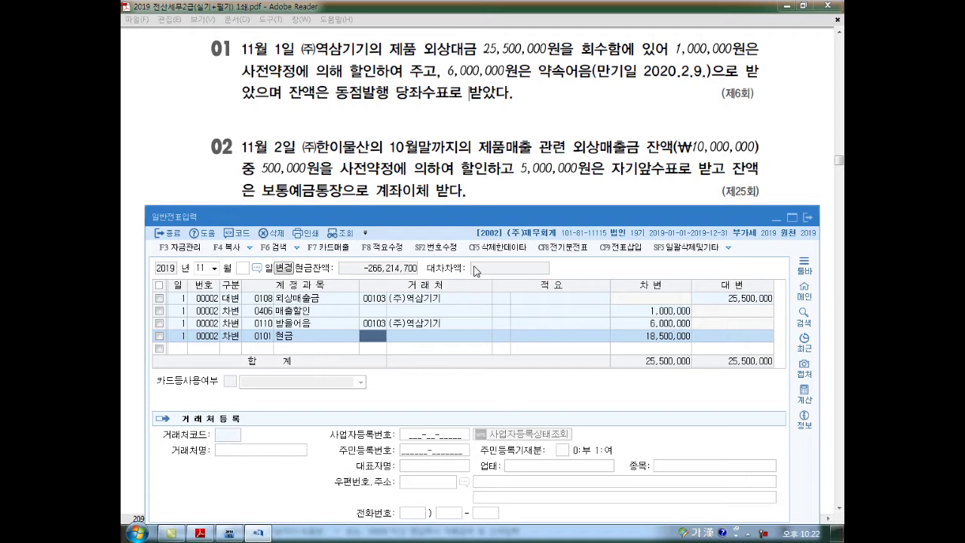
pyautogui.press('Return')
pyautogui.press('Return')
pyautogui.press('Return')
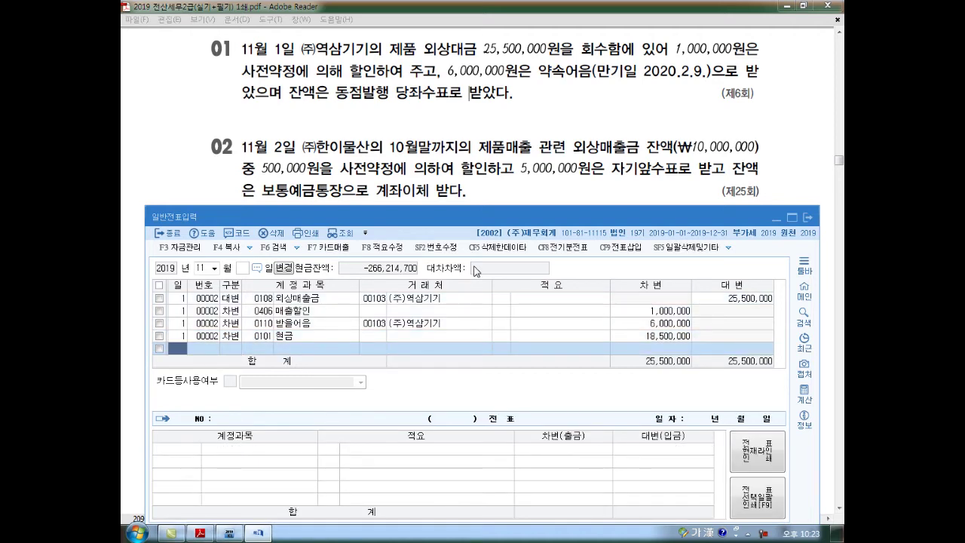
# - Enter a November 2 credit line for 외상매출금 (108) with partner 102 (주)한이물산 and amount 10,000,000
pyautogui.write('2')
pyautogui.press('Return')
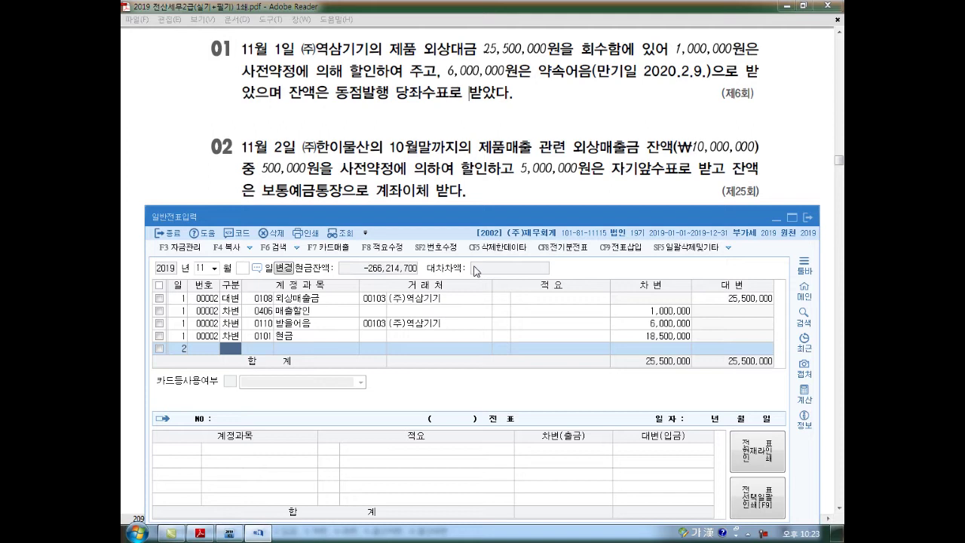
pyautogui.write('4')
pyautogui.press('Return')
pyautogui.write('108')
pyautogui.press('Return')
pyautogui.write('10')
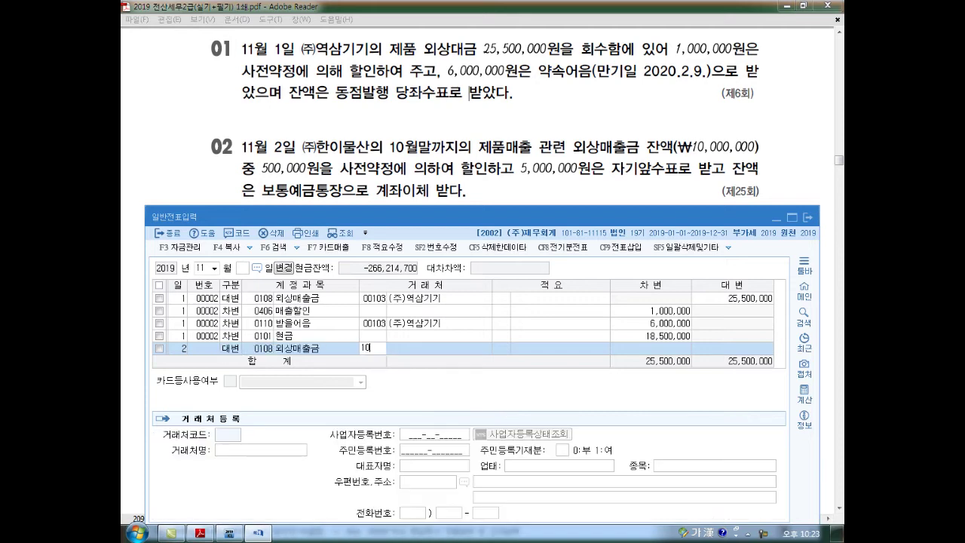
pyautogui.write('2 (주)한이물산')
pyautogui.press('Return')
pyautogui.press('Return')
pyautogui.write('10000000')
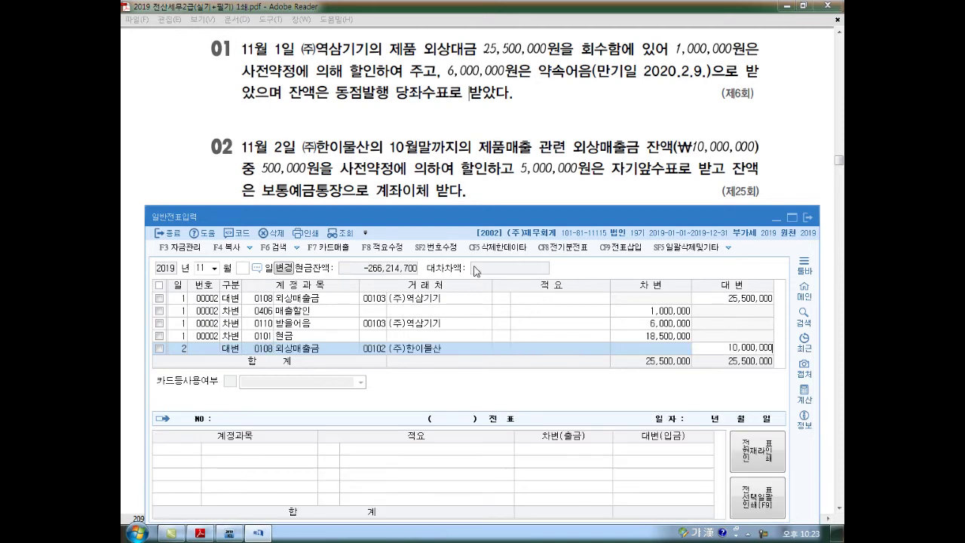
pyautogui.press('Return')
# - Add a debit line for 매출할인 of product sales (0406) with amount 500,000 to the November 2 voucher
pyautogui.write('3')
pyautogui.press('Return')
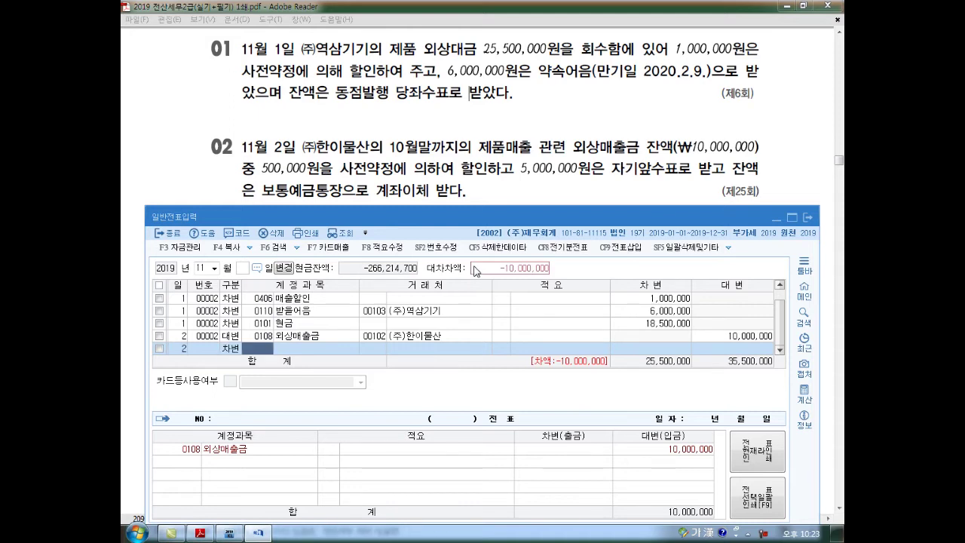
pyautogui.write('매출할')
pyautogui.press('Return')
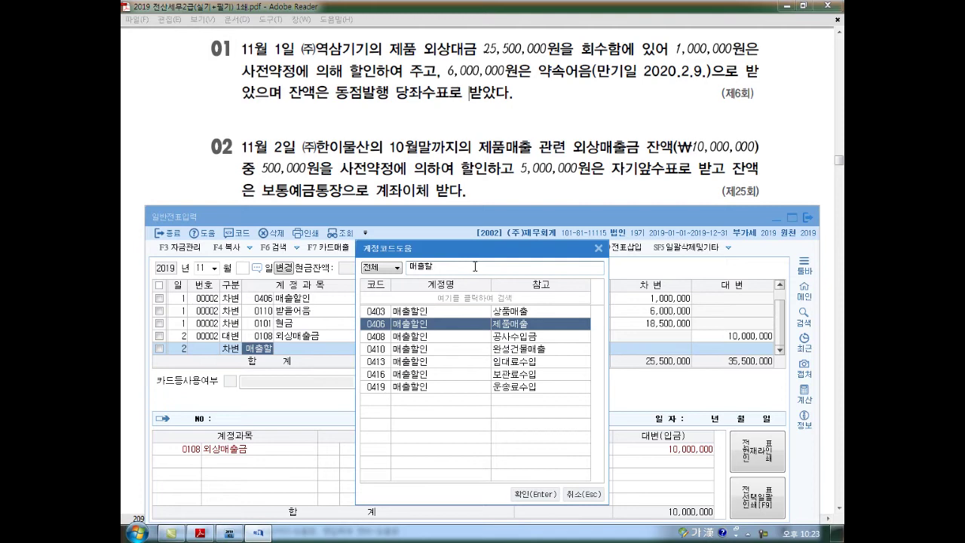
pyautogui.press('Return')
pyautogui.press('Return')
pyautogui.press('Return')
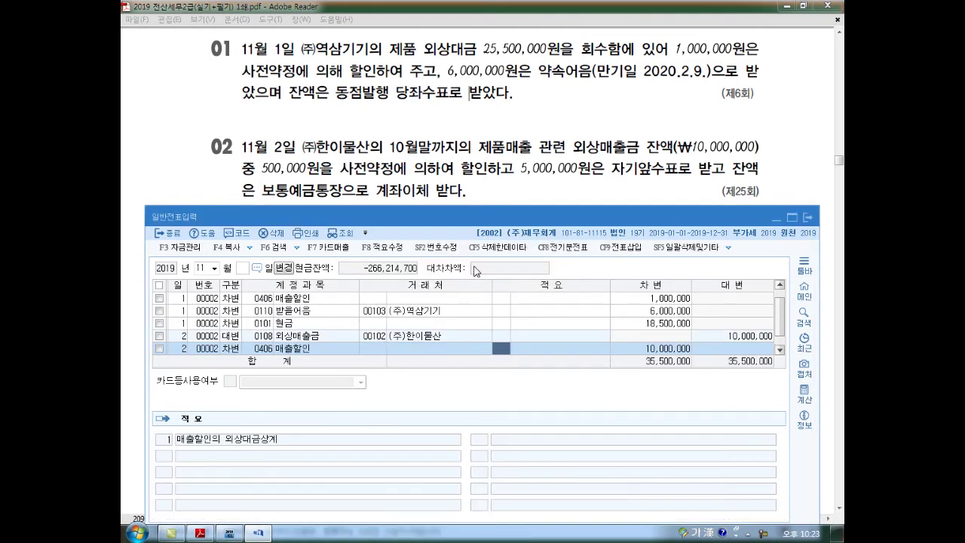
pyautogui.write('500000')
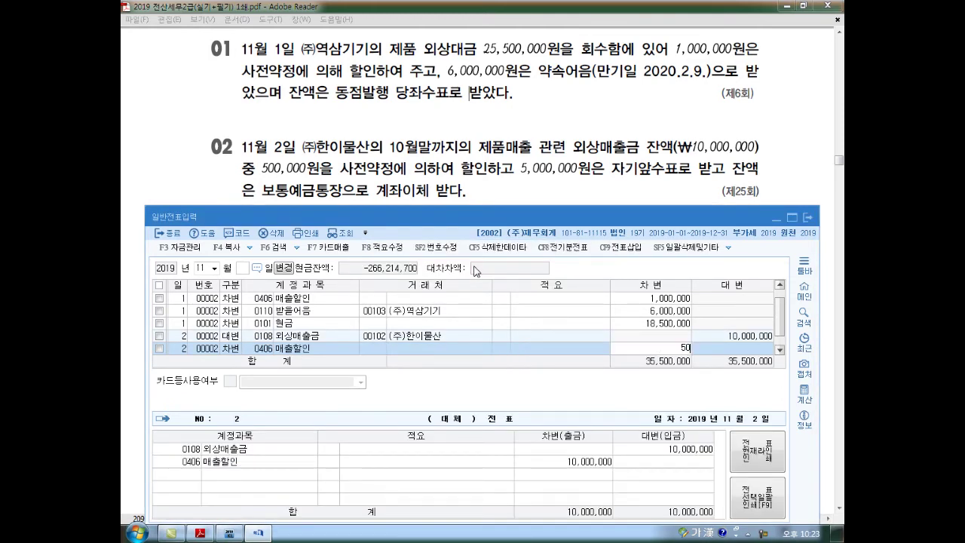
pyautogui.press('Return')
# - Add a debit line for 현금 (101) with amount 5,000,000 to the November 2 voucher
pyautogui.press('3')
pyautogui.press('Return')
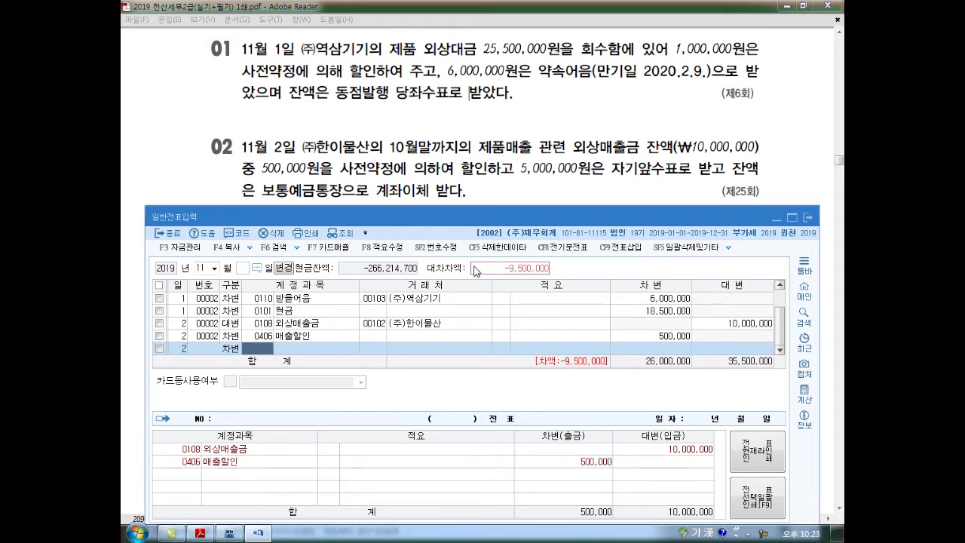
pyautogui.write('101')
pyautogui.press('Return')
pyautogui.press('Return')
pyautogui.press('Return')
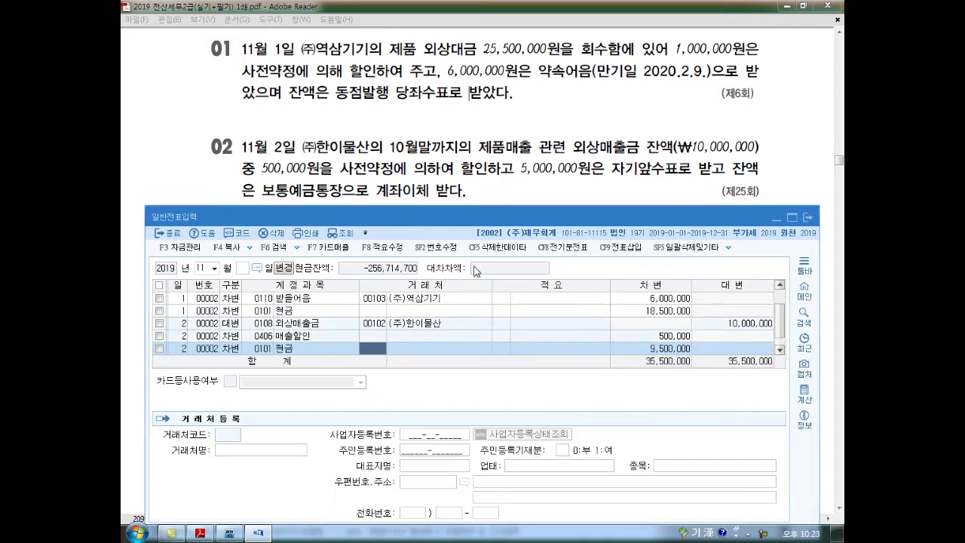
pyautogui.write('5000000')
pyautogui.press('Return')
# - Complete the November 2 voucher with a debit line for 보통예금 (103), accepting the remaining amount of 4,500,000
pyautogui.press('3')
pyautogui.press('Return')
pyautogui.write('103')
pyautogui.press('Return')
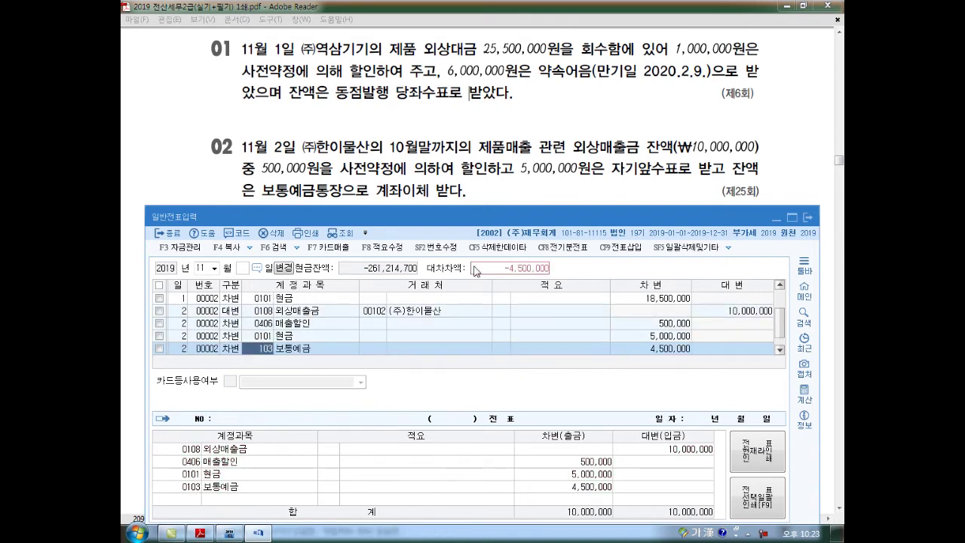
pyautogui.press('Return')
pyautogui.press('Return')
pyautogui.press('Return')
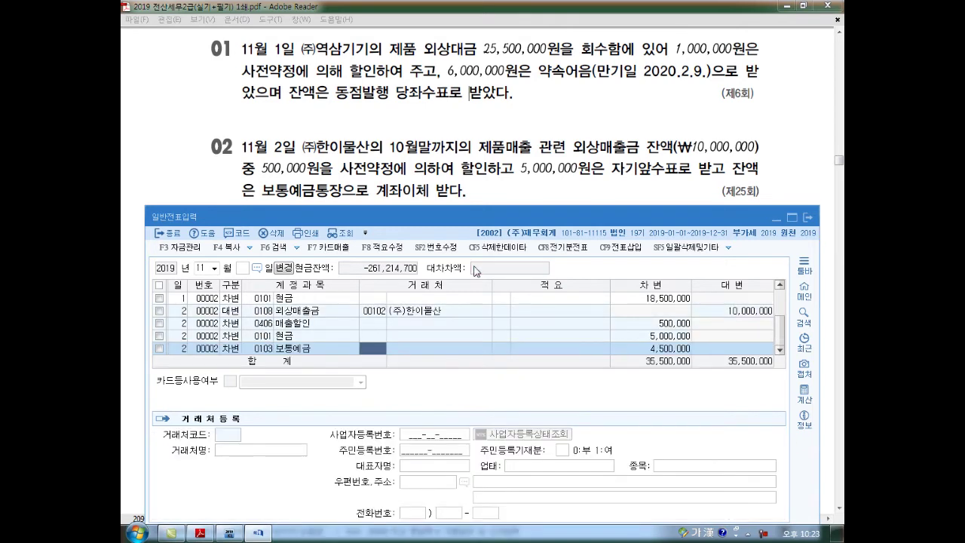
# - Show problem 03's payroll table in Adobe Reader and place the 일반전표입력 window just below its footnote
pyautogui.hotkey('alt', 'Tab')
pyautogui.scroll(-5, 475, 270)
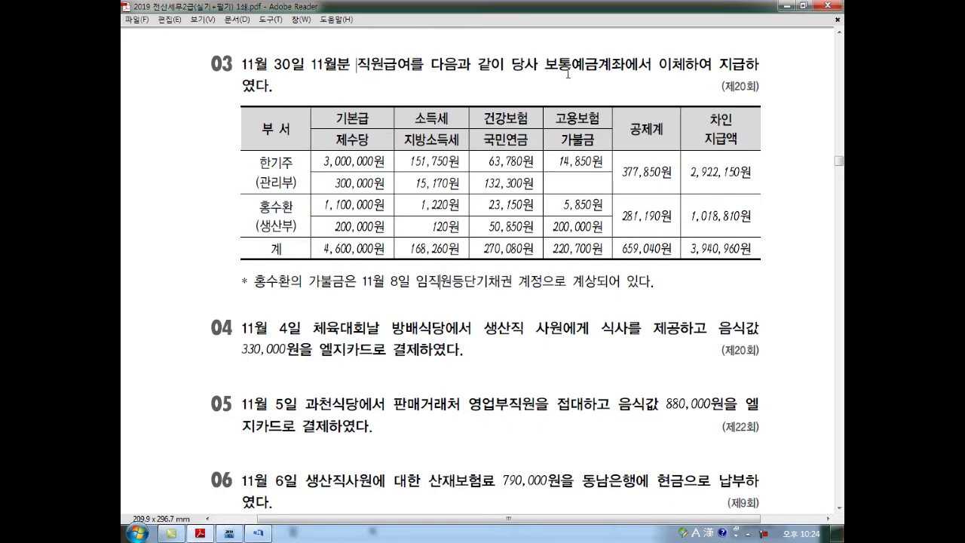
pyautogui.scroll(-3, 450, 270)
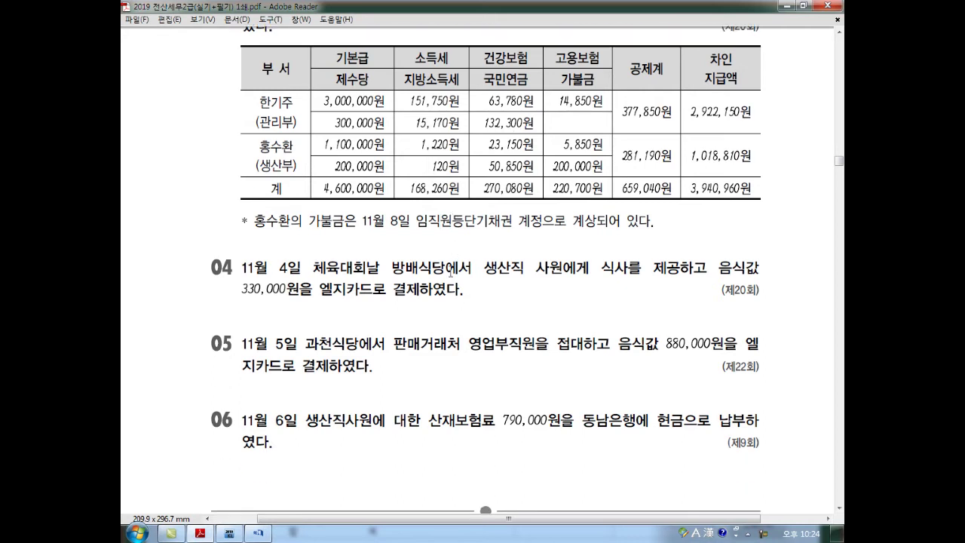
pyautogui.click(841, 34)
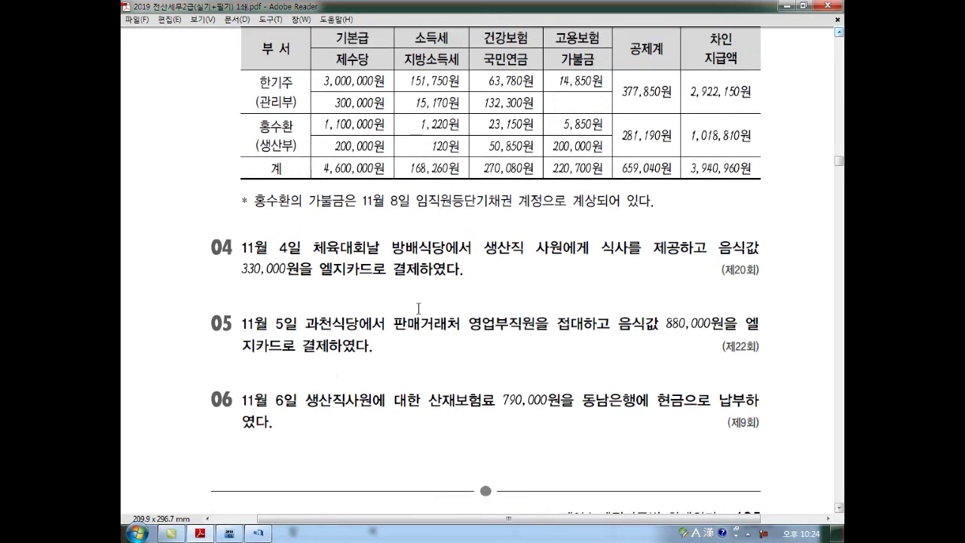
pyautogui.click(258, 533)
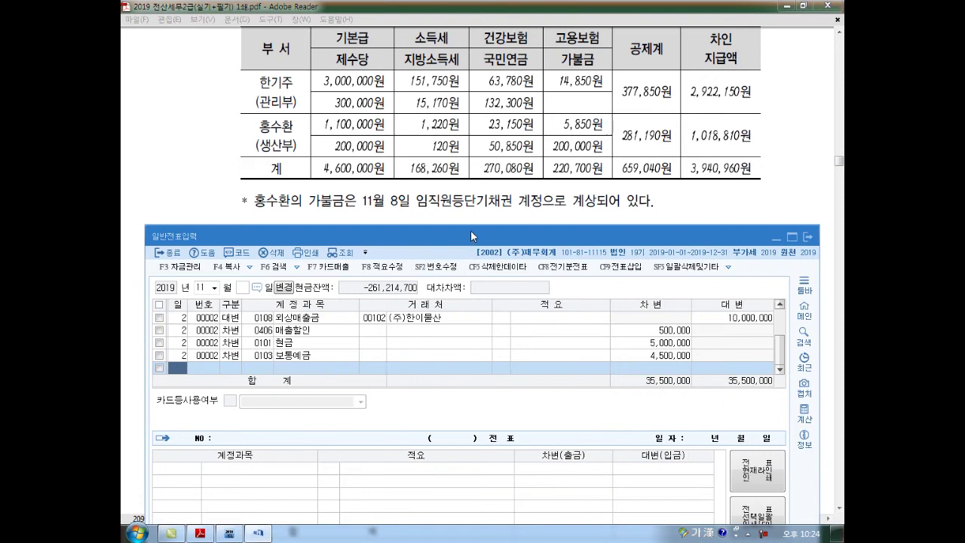
pyautogui.moveTo(471, 230); pyautogui.dragTo(472, 220)
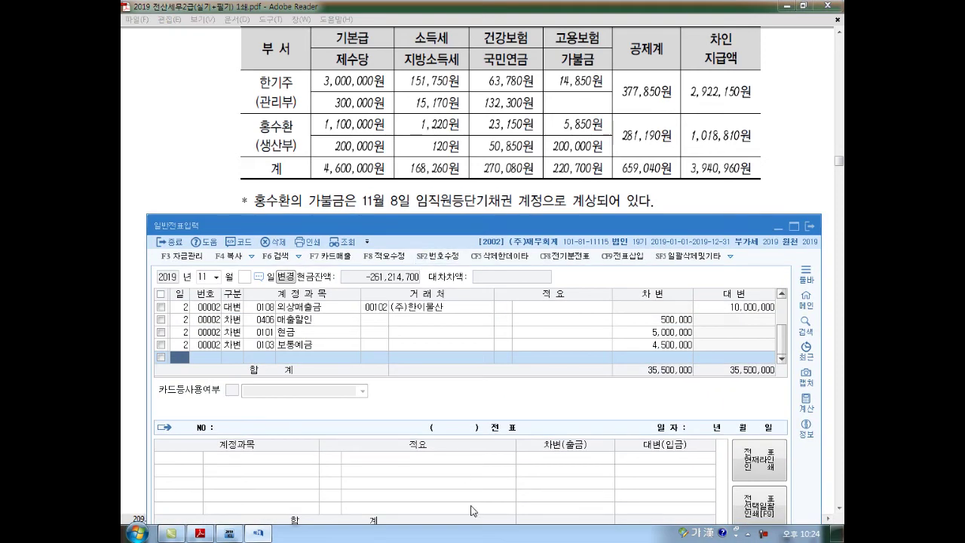
# - Mark the departments, pay amounts, deductions and advance note of the payroll table with pen strokes, and clear the marks
pyautogui.moveTo(290, 115); pyautogui.dragTo(305, 107)
pyautogui.moveTo(294, 158)
pyautogui.mouseDown()
pyautogui.moveTo(274, 164)
pyautogui.moveTo(281, 117)
pyautogui.moveTo(295, 157)
pyautogui.mouseUp()
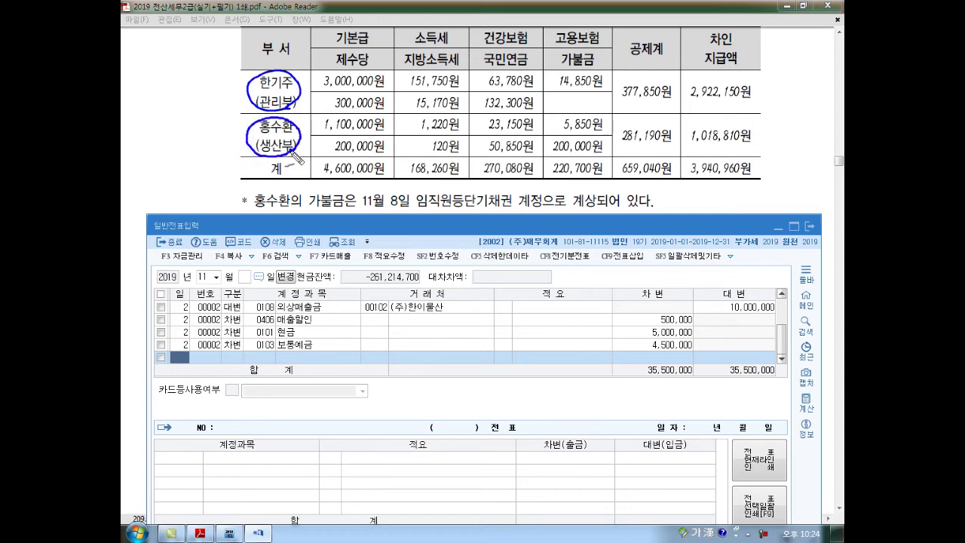
pyautogui.moveTo(319, 78); pyautogui.dragTo(332, 110)
pyautogui.moveTo(385, 80); pyautogui.dragTo(382, 106)
pyautogui.moveTo(324, 121); pyautogui.dragTo(324, 155)
pyautogui.moveTo(388, 120); pyautogui.dragTo(387, 149)
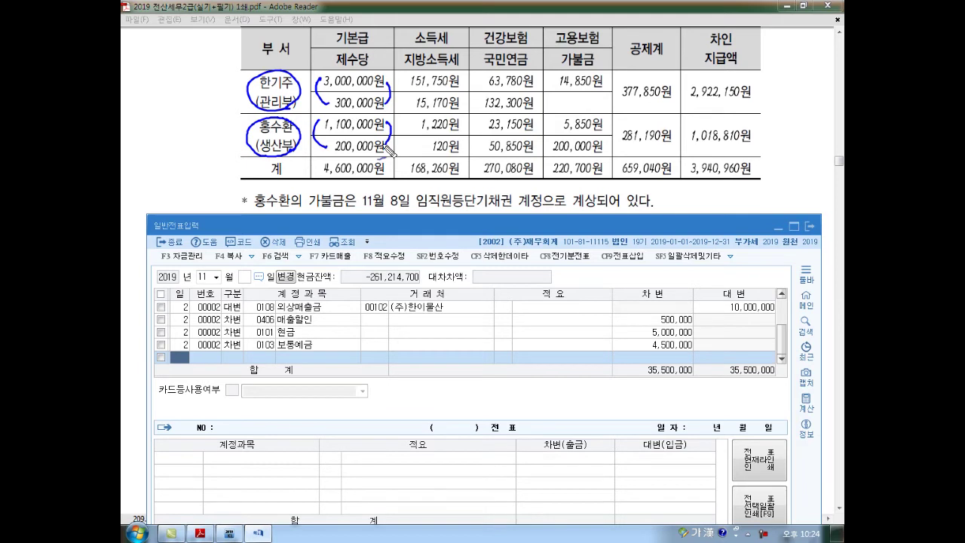
pyautogui.moveTo(459, 109)
pyautogui.mouseDown()
pyautogui.moveTo(418, 107)
pyautogui.moveTo(461, 107)
pyautogui.moveTo(451, 154)
pyautogui.moveTo(425, 122)
pyautogui.mouseUp()
pyautogui.moveTo(532, 110)
pyautogui.mouseDown()
pyautogui.moveTo(498, 94)
pyautogui.moveTo(529, 85)
pyautogui.mouseUp()
pyautogui.moveTo(528, 124)
pyautogui.mouseDown()
pyautogui.moveTo(501, 162)
pyautogui.moveTo(582, 94)
pyautogui.mouseUp()
pyautogui.moveTo(579, 131)
pyautogui.mouseDown()
pyautogui.moveTo(614, 158)
pyautogui.moveTo(588, 139)
pyautogui.moveTo(545, 151)
pyautogui.moveTo(558, 155)
pyautogui.moveTo(550, 135)
pyautogui.moveTo(544, 140)
pyautogui.mouseUp()
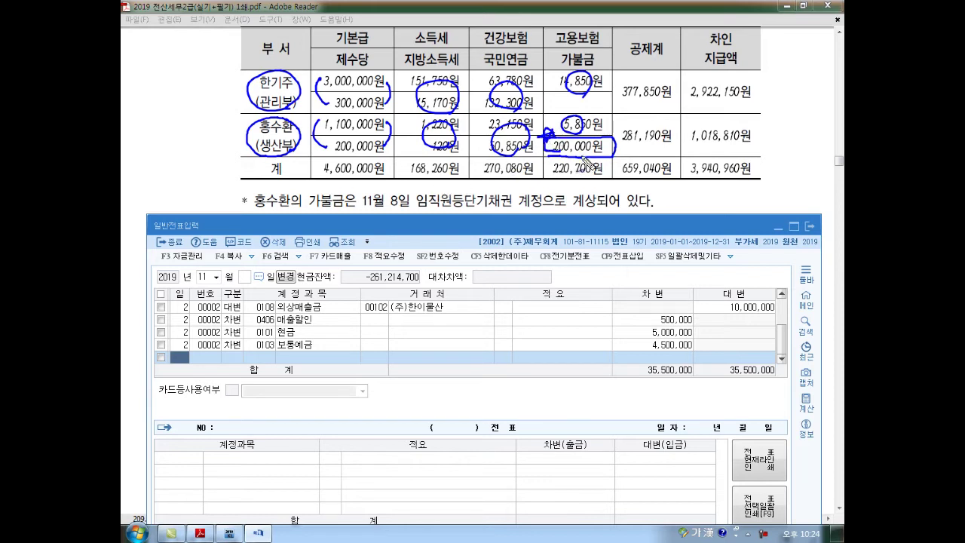
pyautogui.moveTo(360, 210)
pyautogui.mouseDown()
pyautogui.moveTo(524, 218)
pyautogui.moveTo(514, 211)
pyautogui.moveTo(559, 217)
pyautogui.moveTo(620, 206)
pyautogui.mouseUp()
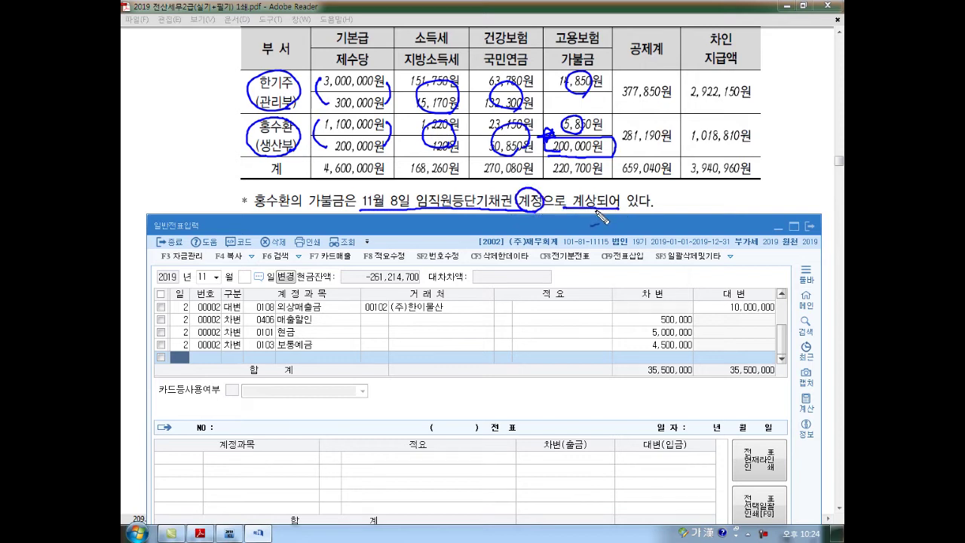
pyautogui.moveTo(606, 156)
pyautogui.mouseDown()
pyautogui.moveTo(614, 134)
pyautogui.moveTo(607, 87)
pyautogui.moveTo(464, 80)
pyautogui.moveTo(411, 129)
pyautogui.moveTo(466, 181)
pyautogui.moveTo(604, 183)
pyautogui.moveTo(633, 154)
pyautogui.moveTo(655, 175)
pyautogui.moveTo(595, 173)
pyautogui.moveTo(636, 190)
pyautogui.moveTo(679, 181)
pyautogui.moveTo(663, 198)
pyautogui.moveTo(669, 181)
pyautogui.mouseUp()
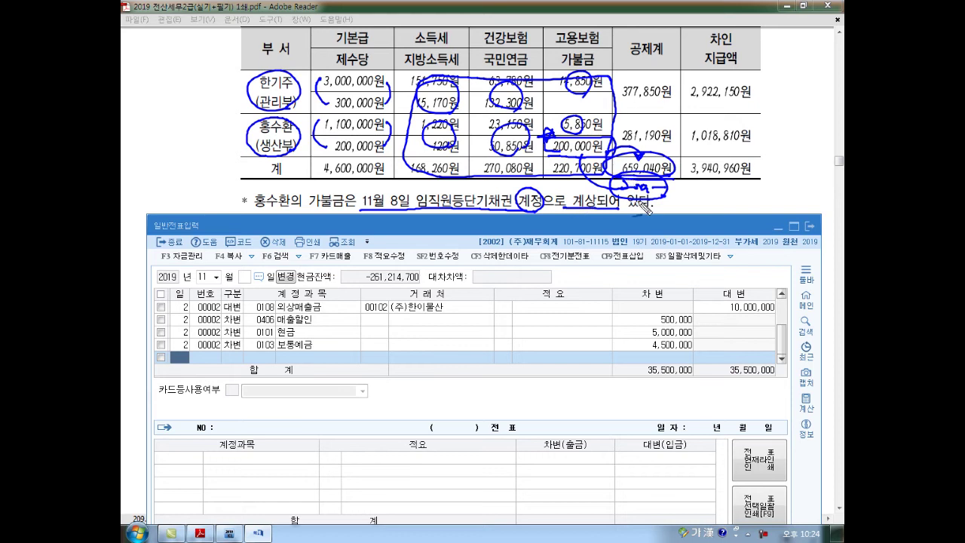
pyautogui.press('Escape')
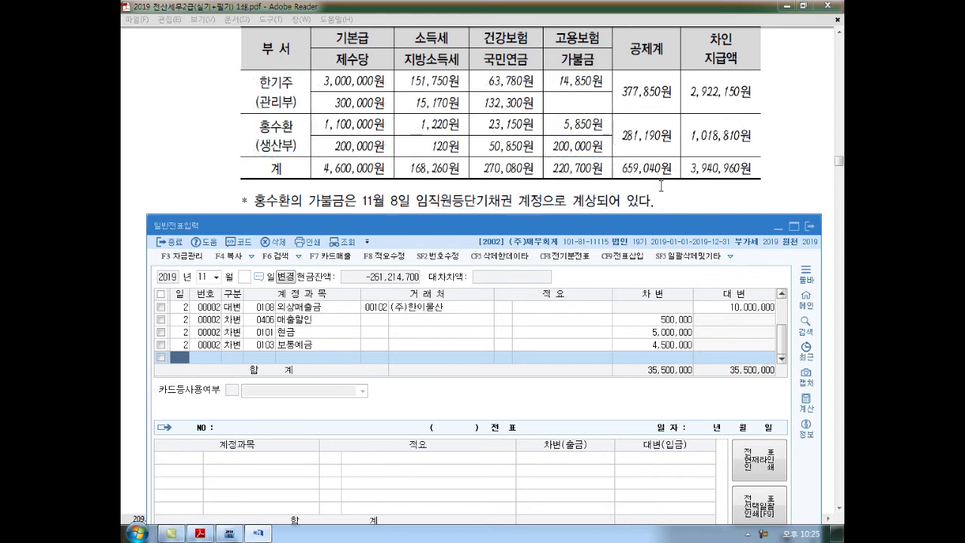
# - Start a November 30 voucher with a debit line for 급여 (801) of 3,300,000
pyautogui.write('30')
pyautogui.press('Return')
pyautogui.write('3801')
pyautogui.press('Return')
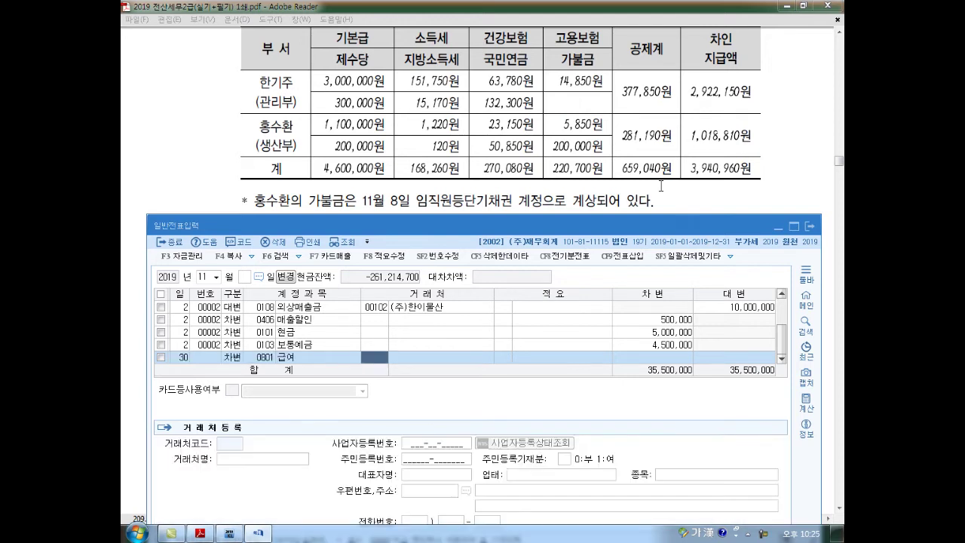
pyautogui.press('Return')
pyautogui.press('Return')
pyautogui.write('3,300,000')
pyautogui.press('Return')
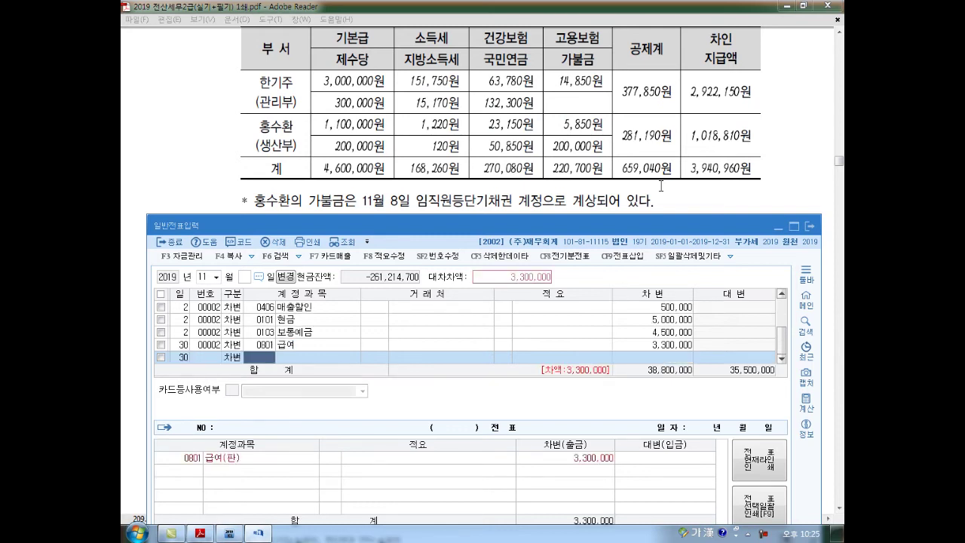
# - Add a debit line for 임금 (504) of 1,300,000 to the November 30 voucher
pyautogui.write('504')
pyautogui.press('Return')
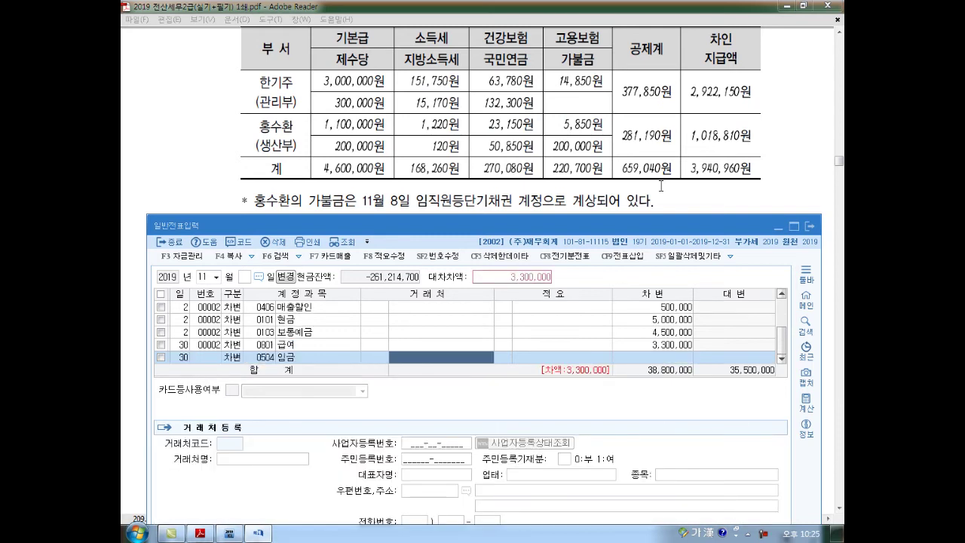
pyautogui.press('Return')
pyautogui.press('Return')
pyautogui.write('1300000')
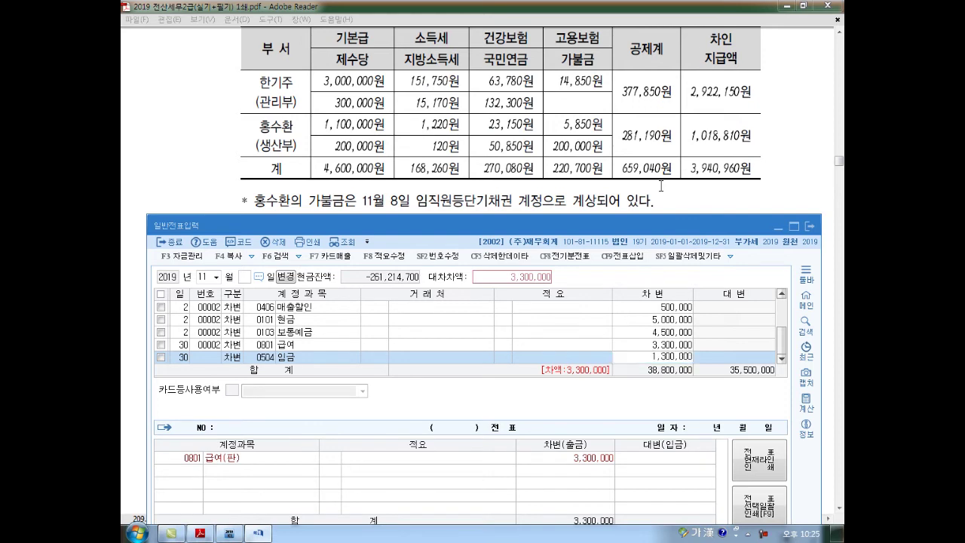
pyautogui.press('Return')
# - Add a credit line for 예수금 (254) to the November 30 voucher and set its amount to 459,040
pyautogui.write('4')
pyautogui.press('Return')
pyautogui.write('254')
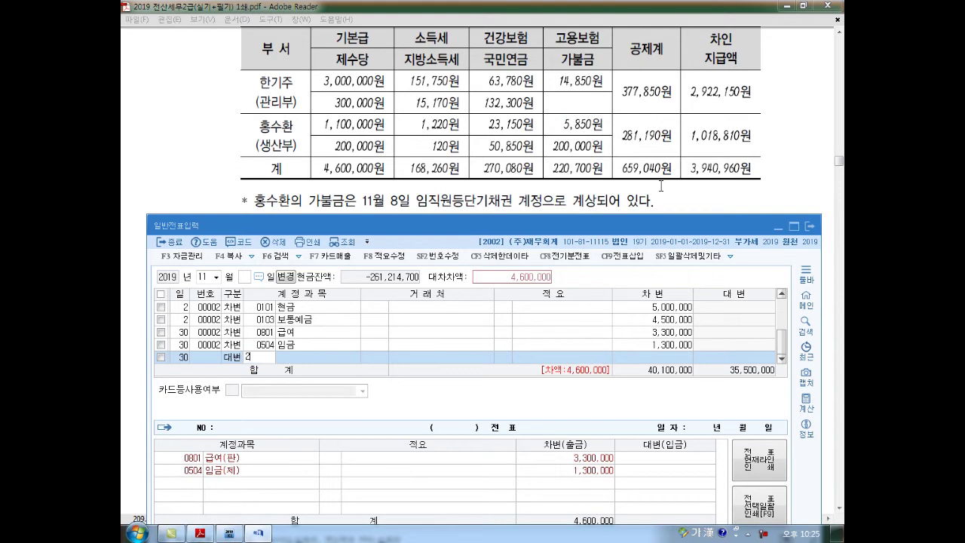
pyautogui.press('Return')
pyautogui.press('Return')
pyautogui.press('Return')
pyautogui.press('Return')
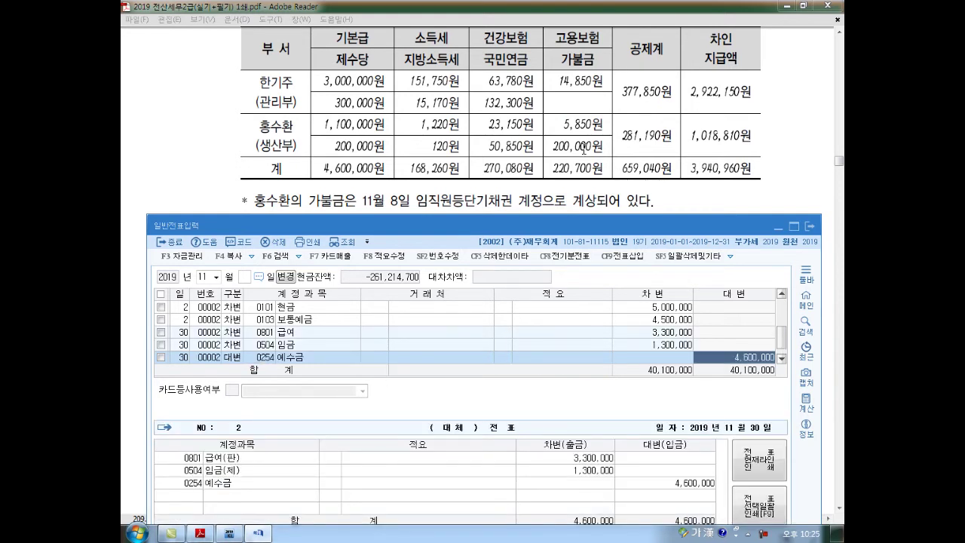
pyautogui.moveTo(563, 151); pyautogui.dragTo(569, 151)
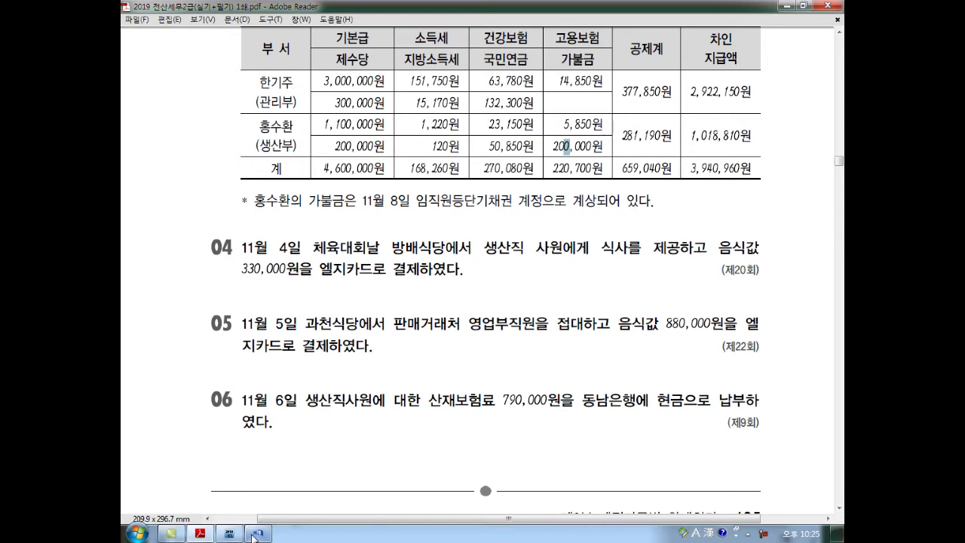
pyautogui.click(258, 533)
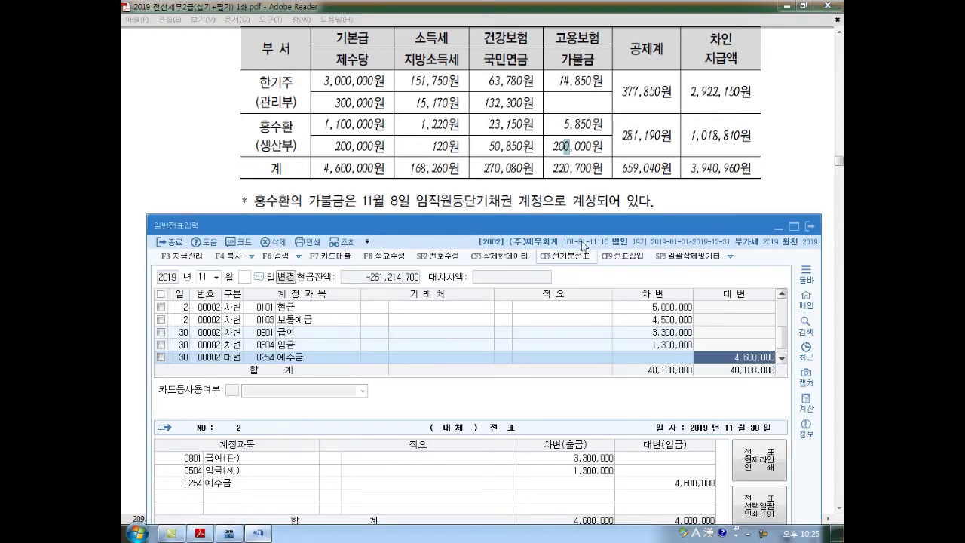
pyautogui.click(725, 358)
pyautogui.write('459040')
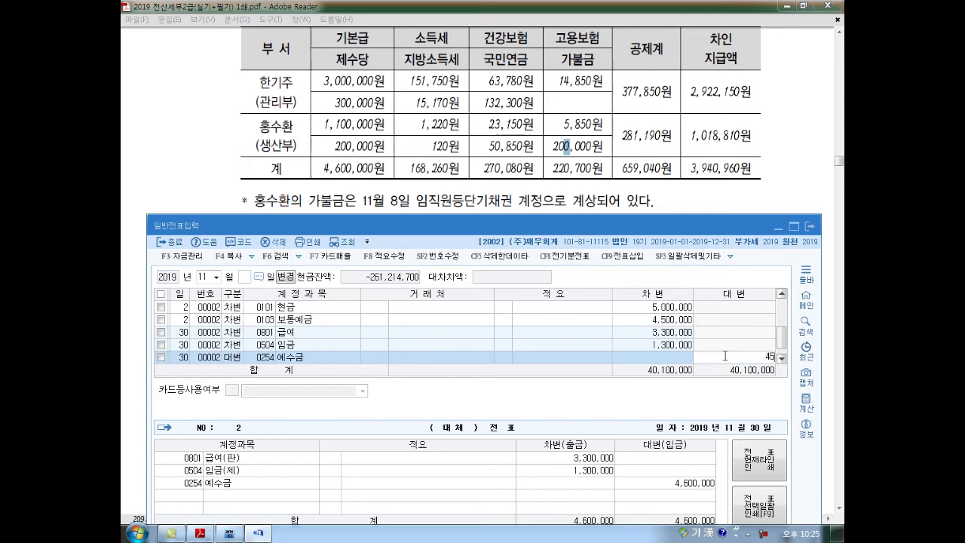
pyautogui.press('Return')
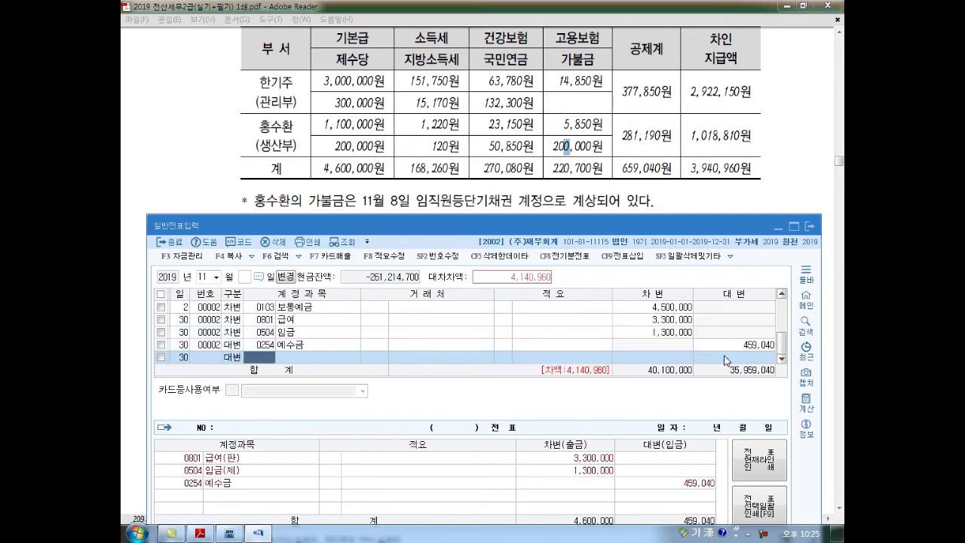
# - Add a credit line for 임직원등단기채권 (137) of 200,000 with the production department employee as the trading partner
pyautogui.write('임직')
pyautogui.press('Return')
pyautogui.press('Return')
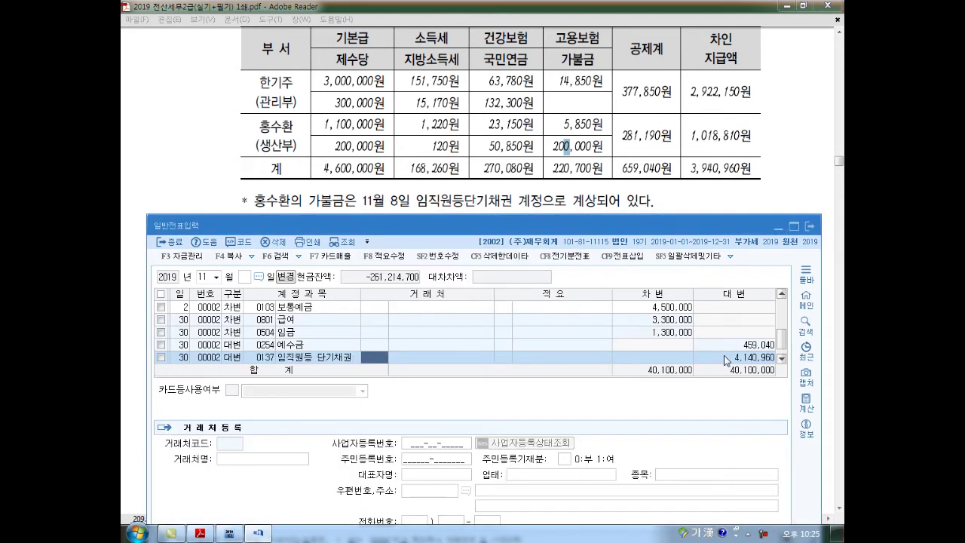
pyautogui.write('홍')
pyautogui.press('Return')
pyautogui.press('Return')
pyautogui.press('Return')
pyautogui.press('Return')
pyautogui.write('200000')
pyautogui.press('Return')
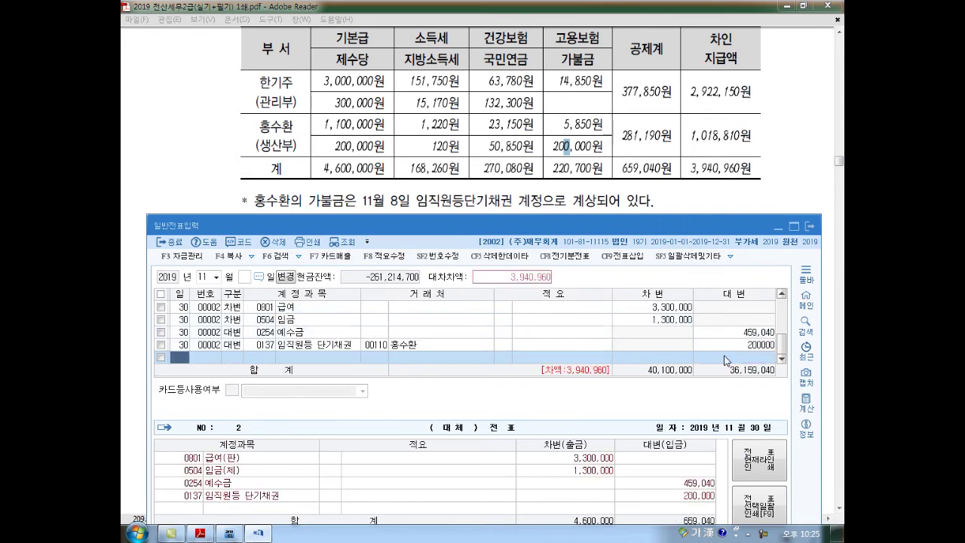
# - Complete the November 30 payroll voucher with a credit line for 보통예금 (103), accepting the remaining amount of 3,940,960
pyautogui.press('Return')
pyautogui.write('4')
pyautogui.press('Return')
pyautogui.write('103')
pyautogui.press('Return')
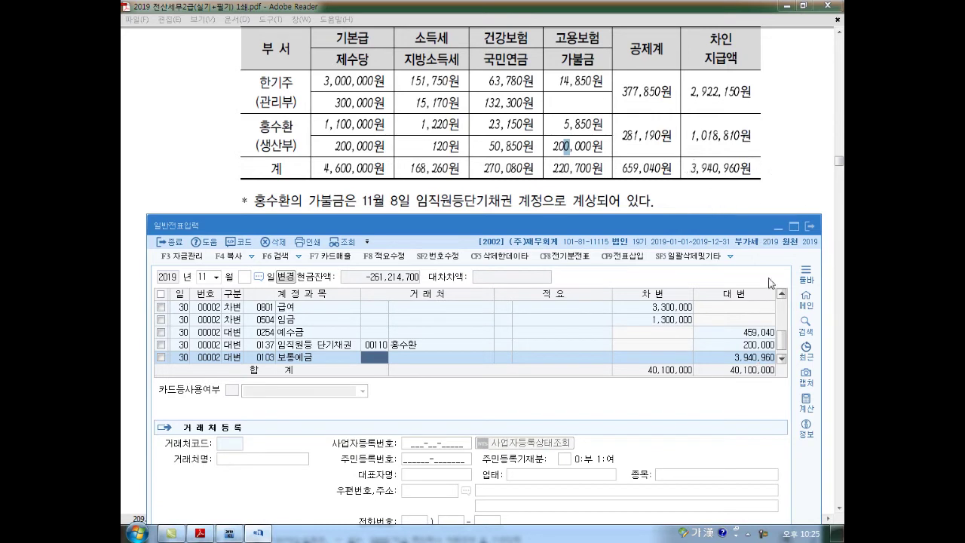
pyautogui.click(752, 359)
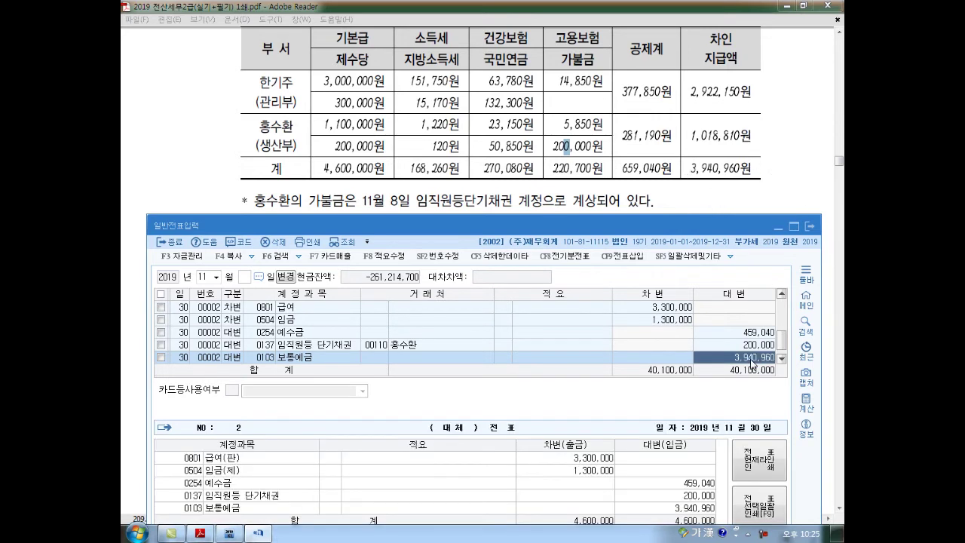
pyautogui.press('Return')
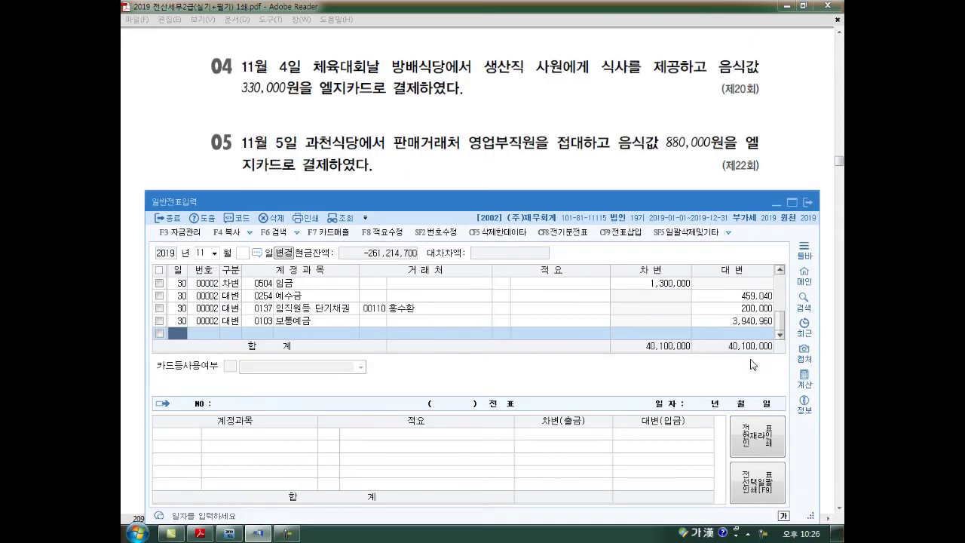
# - Start a November 4 voucher for problem 04 with a debit line for 복리후생비 (511) of 330,000
pyautogui.write('4')
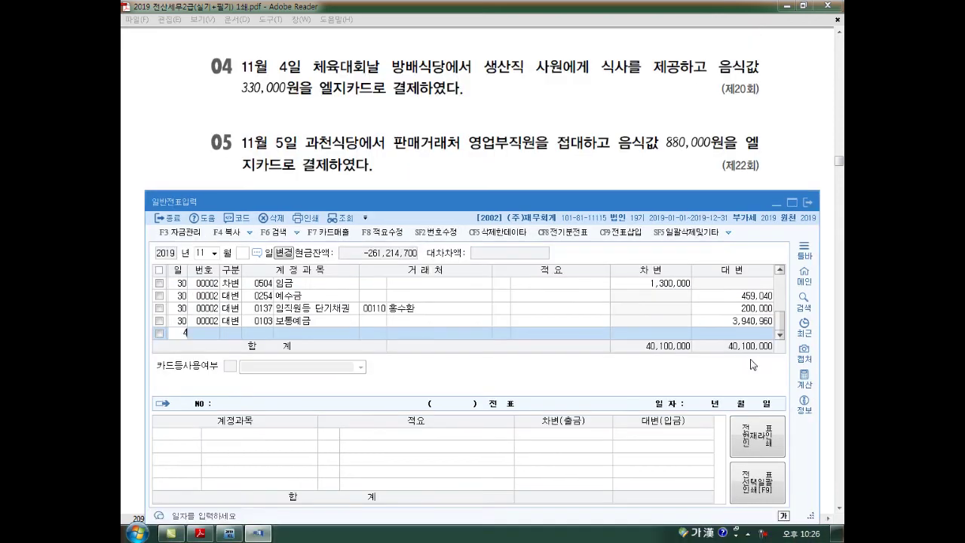
pyautogui.press('Return')
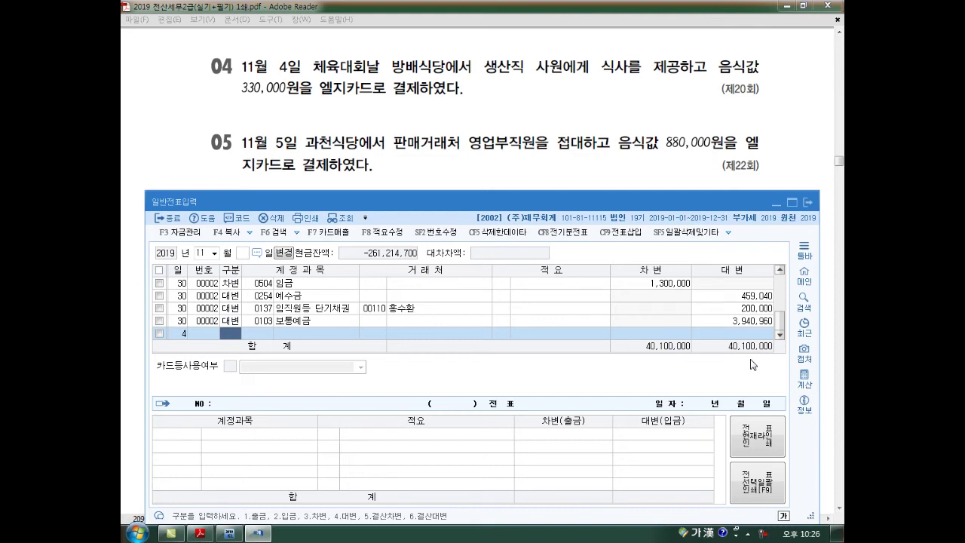
pyautogui.write('3')
pyautogui.press('Return')
pyautogui.write('5')
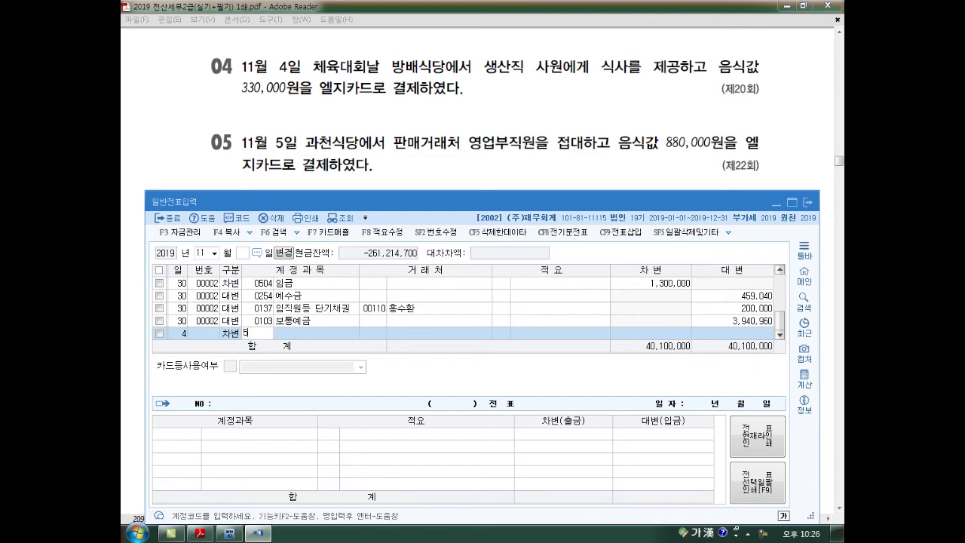
pyautogui.write('11')
pyautogui.press('Return')
pyautogui.press('Return')
pyautogui.press('Return')
pyautogui.write('3,300,000')
pyautogui.press('Return')
pyautogui.press('Return')
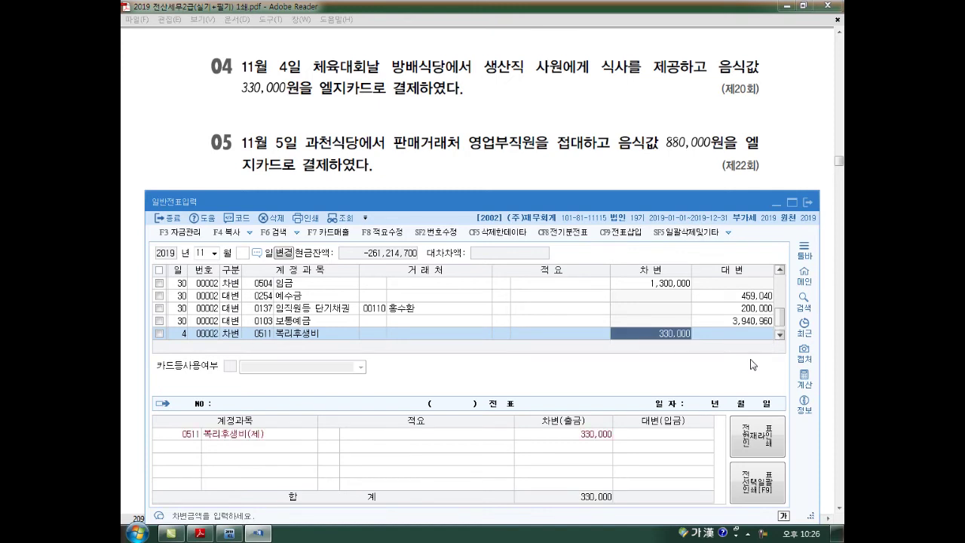
# - Complete the November 4 voucher with a credit line for 미지급금 (253) of 330,000, choosing 엘지카드 as the trading partner
pyautogui.write('4253')
pyautogui.press('Return')
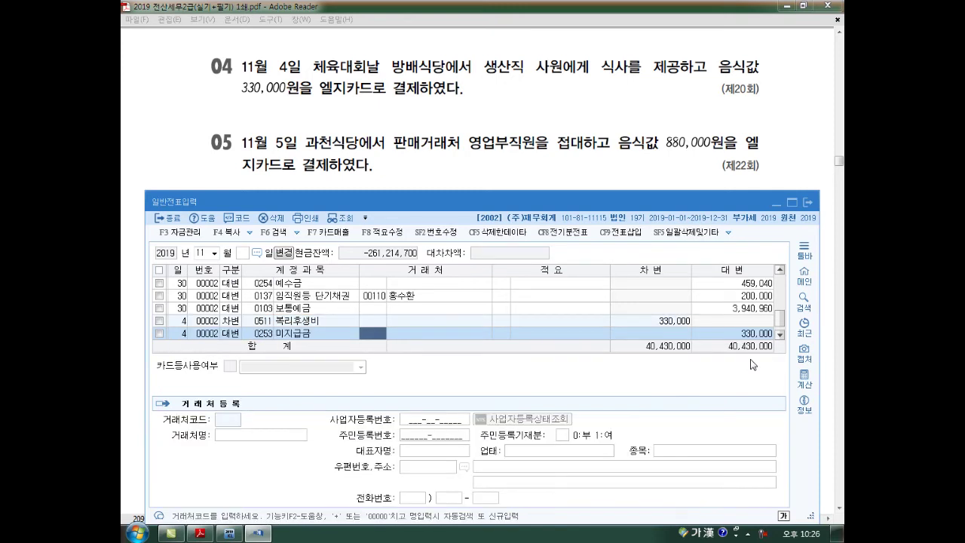
pyautogui.write('엘지')
pyautogui.press('Return')
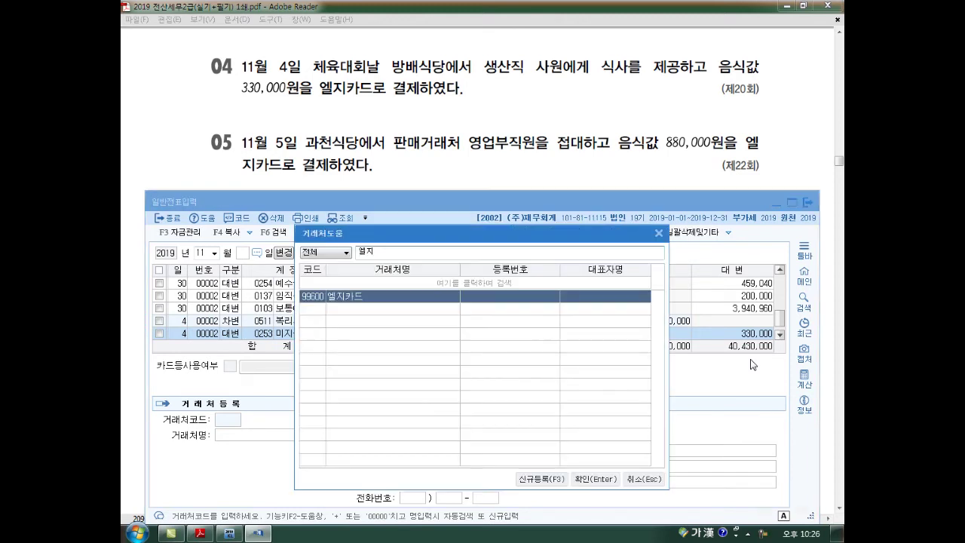
pyautogui.press('Return')
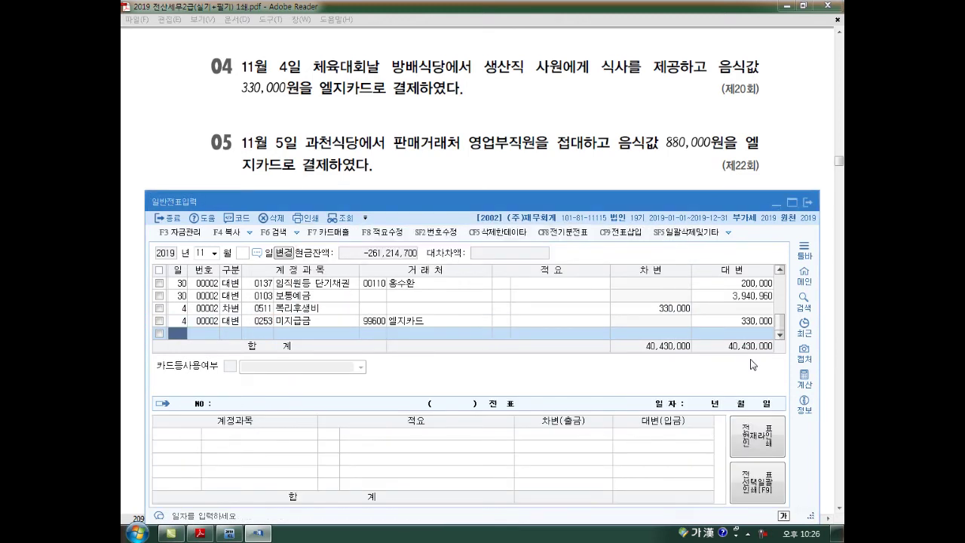
# - Start a November 5 voucher for problem 05 with a debit line for 접대비 (813) of 880,000
pyautogui.write('5')
pyautogui.press('Return')
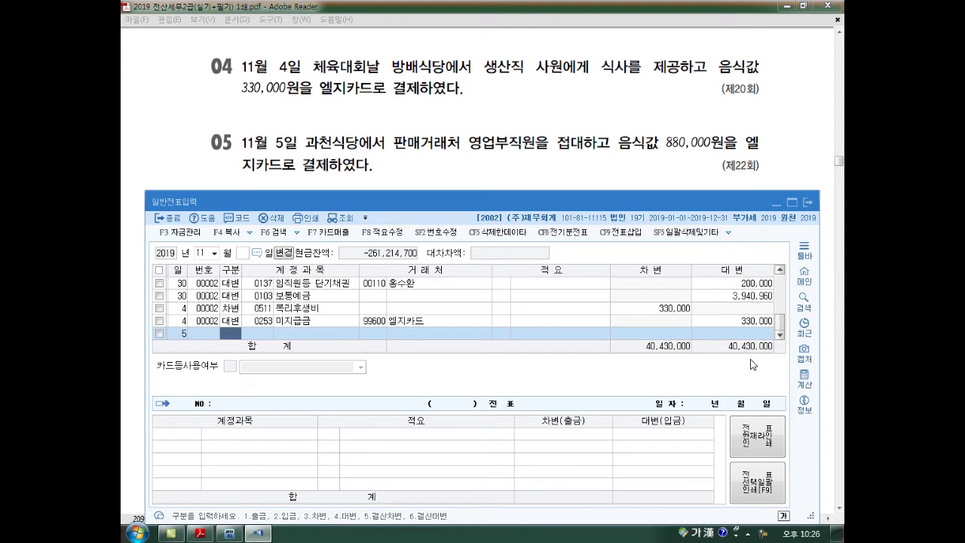
pyautogui.write('3')
pyautogui.press('Return')
pyautogui.write('813')
pyautogui.press('Return')
pyautogui.press('Return')
pyautogui.press('Return')
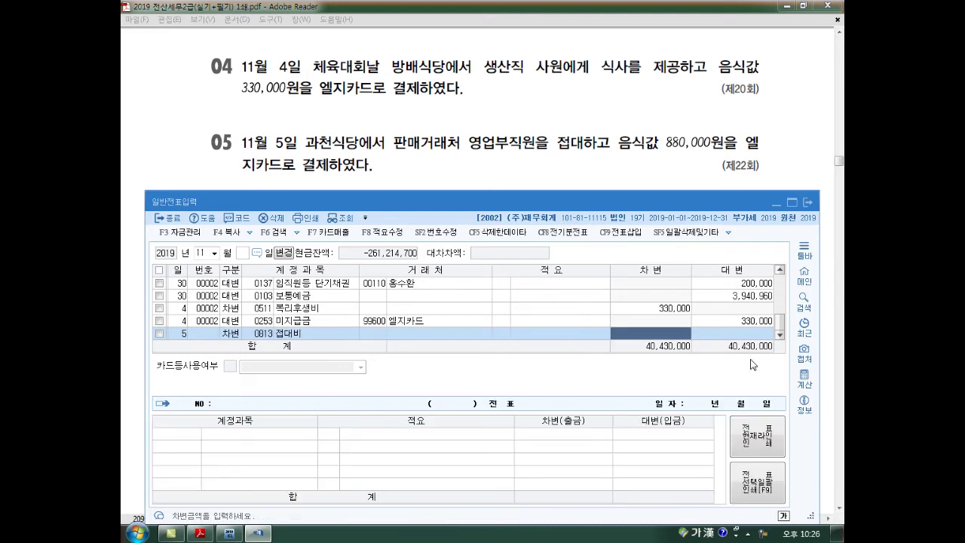
pyautogui.write('8800000')
pyautogui.press('Return')
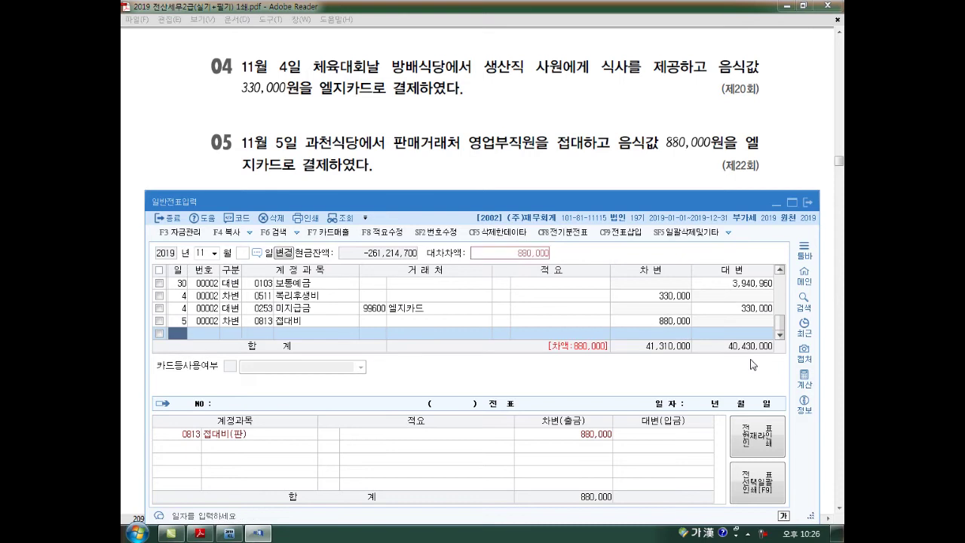
# - Complete the November 5 voucher with a credit line for 미지급금 (253) of 880,000, with 엘지카드 (99600) as the trading partner
pyautogui.write('4')
pyautogui.press('Return')
pyautogui.write('253')
pyautogui.press('Return')
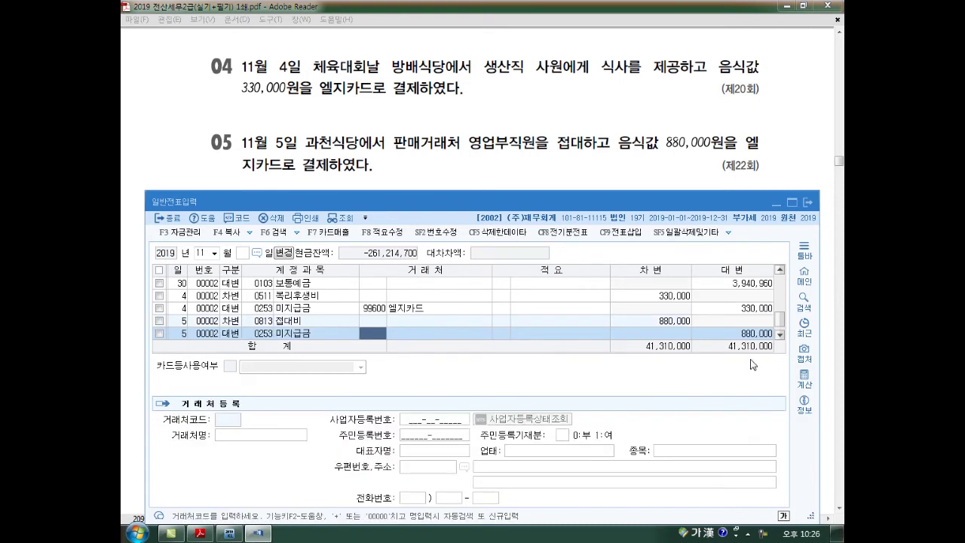
pyautogui.write('99600')
pyautogui.press('Return')
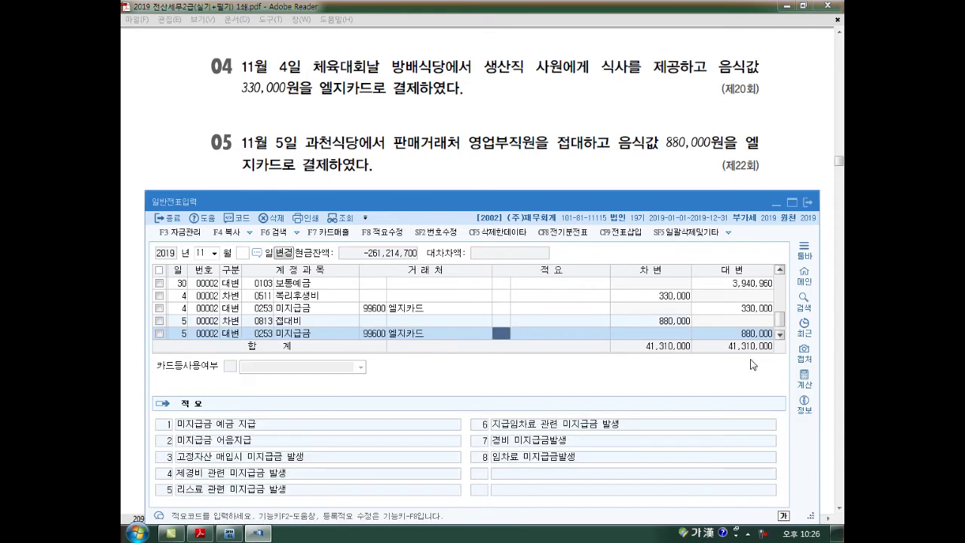
pyautogui.press('Return')
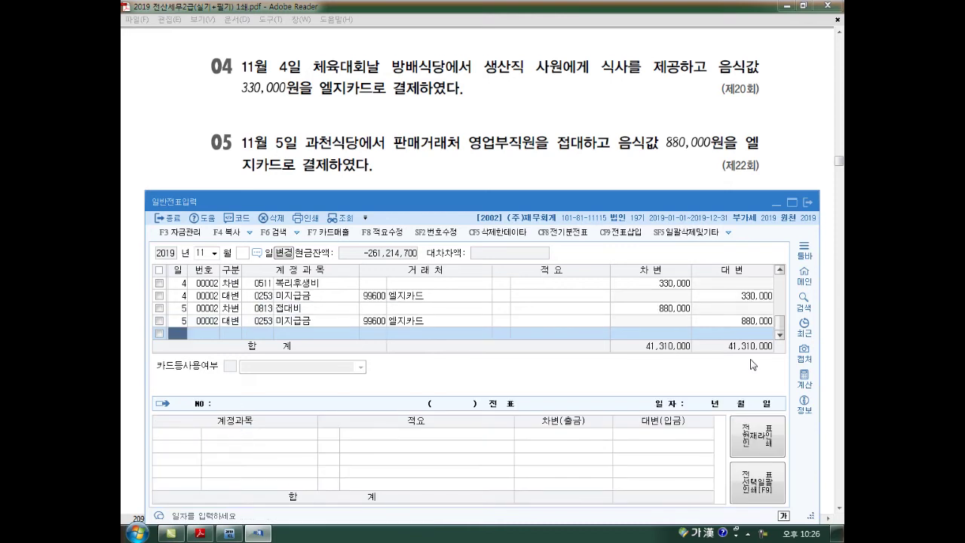
# - Start a November 6 voucher for problem 06 with a credit line for 현금 (101) of 790,000
pyautogui.scroll(-2, 750, 365)
pyautogui.write('6')
pyautogui.press('Return')
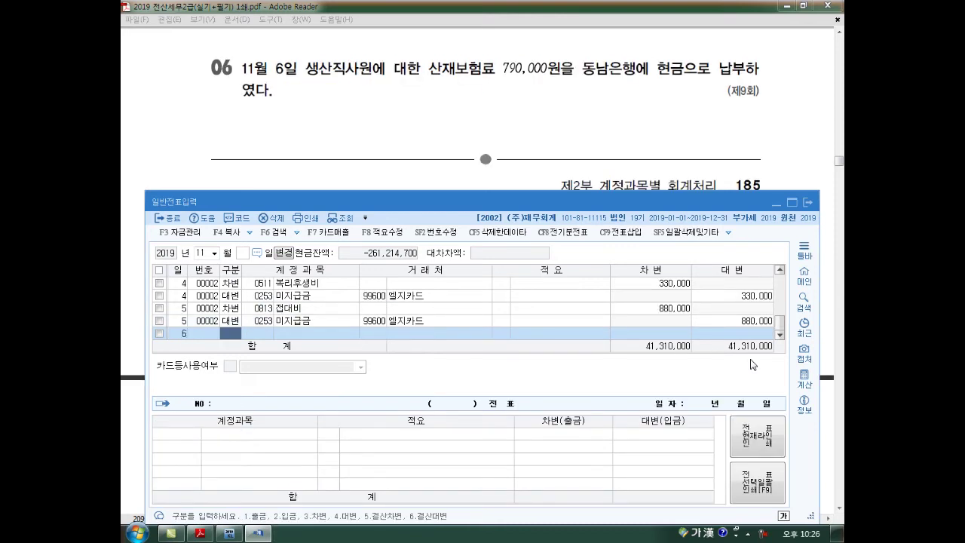
pyautogui.write('4')
pyautogui.press('Return')
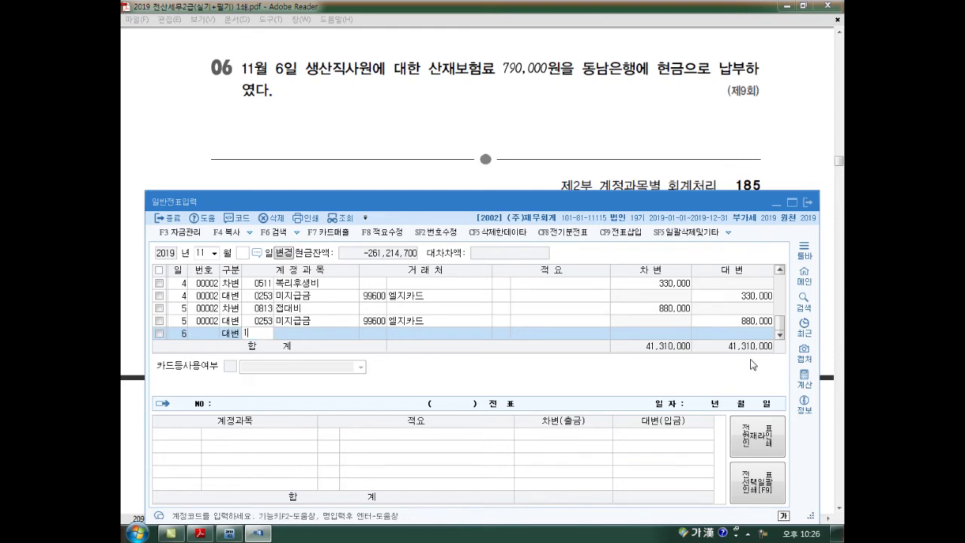
pyautogui.write('101')
pyautogui.press('Return')
pyautogui.press('Return')
pyautogui.press('Return')
pyautogui.write('790,000')
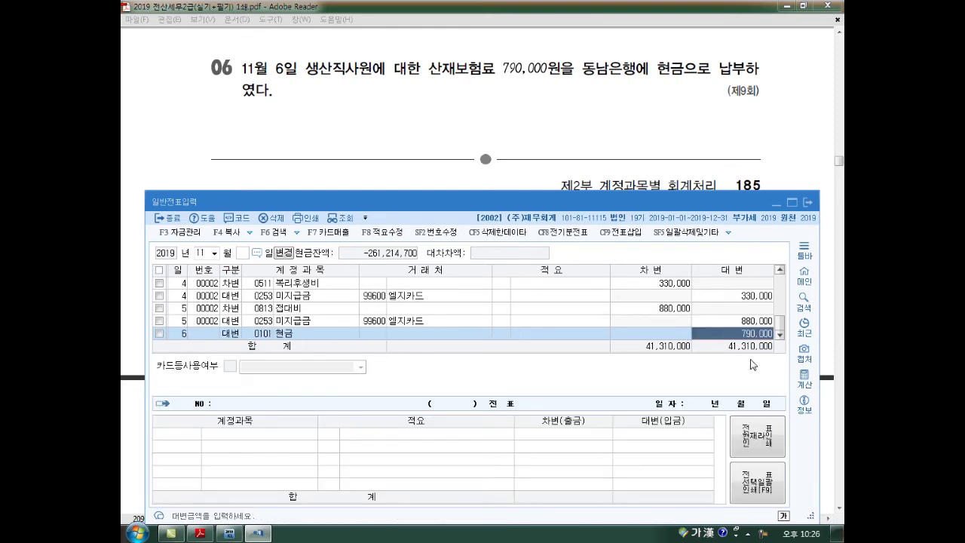
pyautogui.press('Return')
# - Complete the November 6 voucher with a debit line for 세금과공과 (517), accepting the remaining amount of 790,000
pyautogui.write('3')
pyautogui.press('Return')
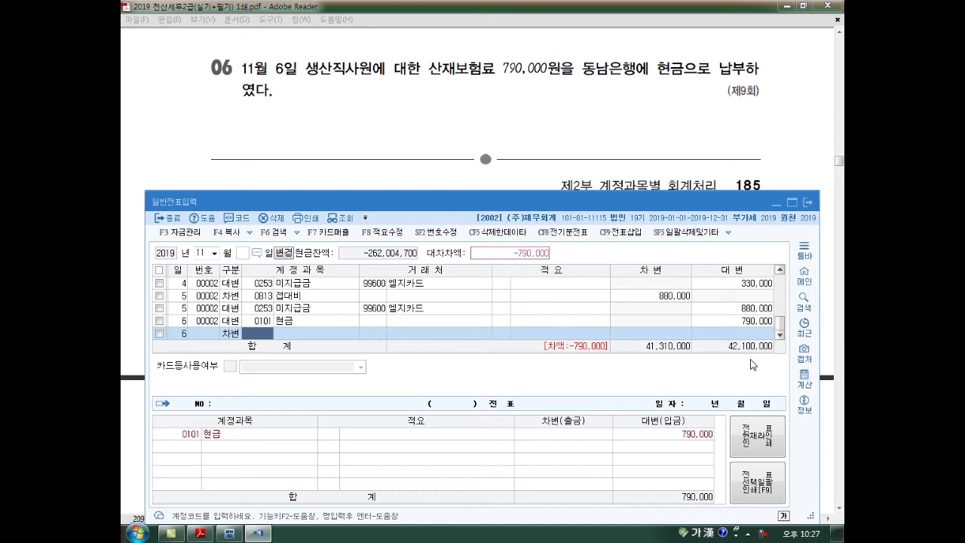
pyautogui.write('0517')
pyautogui.press('Return')
pyautogui.press('Return')
pyautogui.press('Return')
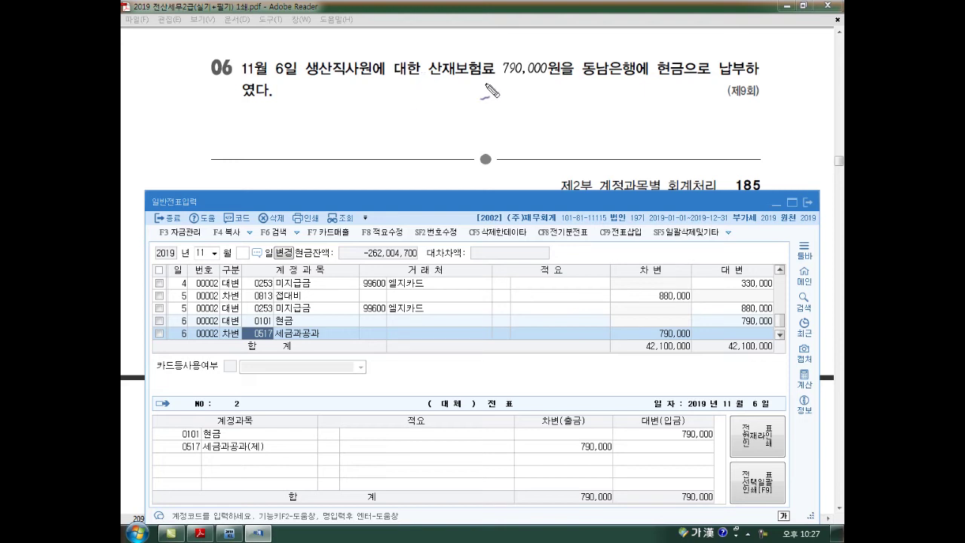
pyautogui.moveTo(452, 86); pyautogui.dragTo(487, 86)
pyautogui.moveTo(446, 110)
pyautogui.mouseDown()
pyautogui.moveTo(435, 128)
pyautogui.moveTo(484, 119)
pyautogui.moveTo(487, 143)
pyautogui.mouseUp()
pyautogui.moveTo(426, 139)
pyautogui.mouseDown()
pyautogui.moveTo(511, 122)
pyautogui.moveTo(537, 136)
pyautogui.moveTo(556, 121)
pyautogui.moveTo(569, 128)
pyautogui.moveTo(559, 142)
pyautogui.moveTo(601, 142)
pyautogui.mouseUp()
pyautogui.moveTo(604, 134)
pyautogui.mouseDown()
pyautogui.moveTo(614, 129)
pyautogui.moveTo(620, 150)
pyautogui.moveTo(637, 120)
pyautogui.moveTo(661, 148)
pyautogui.mouseUp()
pyautogui.moveTo(526, 98)
pyautogui.mouseDown()
pyautogui.moveTo(555, 160)
pyautogui.moveTo(544, 169)
pyautogui.mouseUp()
pyautogui.moveTo(600, 149); pyautogui.dragTo(614, 163)
pyautogui.moveTo(613, 150); pyautogui.dragTo(600, 163)
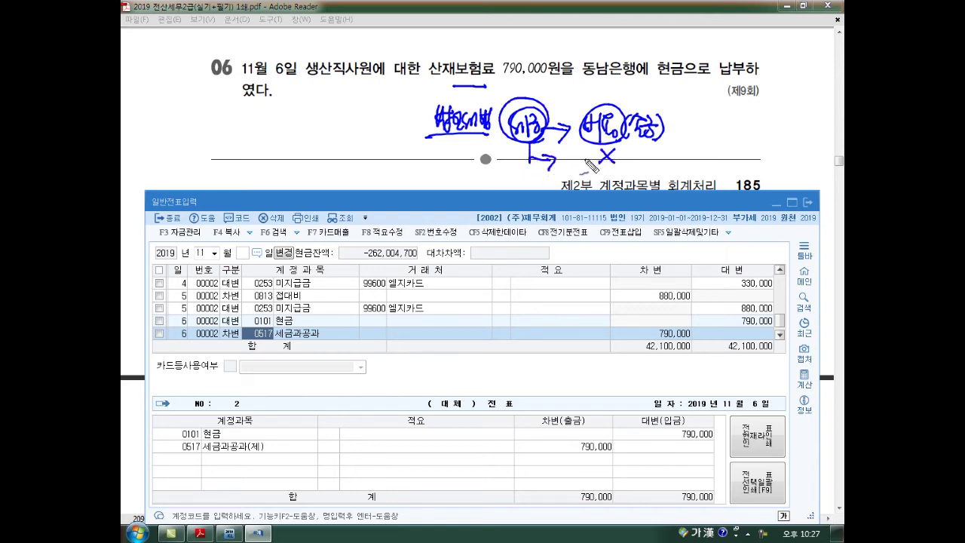
pyautogui.moveTo(428, 78)
pyautogui.mouseDown()
pyautogui.moveTo(556, 77)
pyautogui.moveTo(522, 167)
pyautogui.moveTo(593, 184)
pyautogui.mouseUp()
pyautogui.moveTo(619, 157)
pyautogui.mouseDown()
pyautogui.moveTo(637, 175)
pyautogui.moveTo(620, 176)
pyautogui.mouseUp()
pyautogui.moveTo(489, 137)
pyautogui.mouseDown()
pyautogui.moveTo(426, 139)
pyautogui.moveTo(494, 105)
pyautogui.moveTo(424, 96)
pyautogui.moveTo(503, 70)
pyautogui.moveTo(446, 101)
pyautogui.mouseUp()
pyautogui.moveTo(460, 134); pyautogui.dragTo(506, 146)
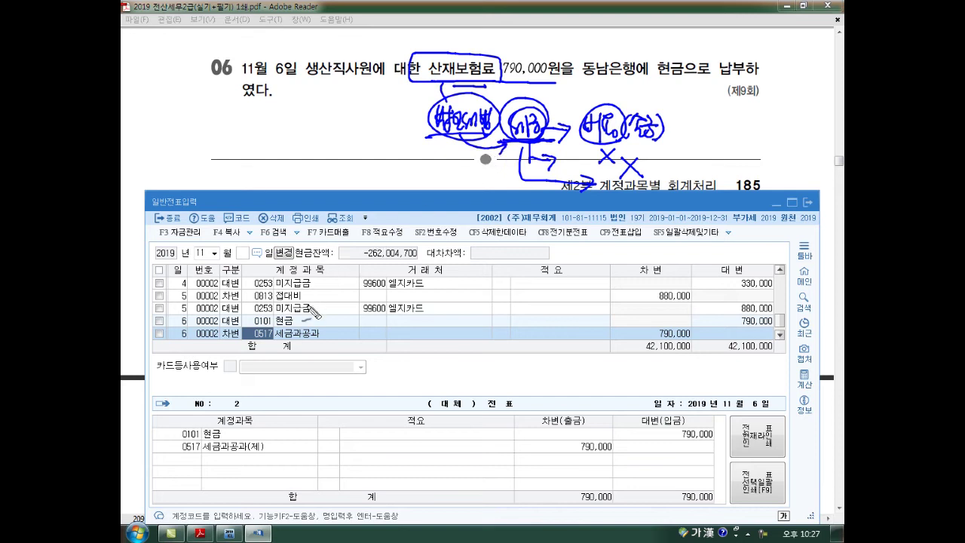
pyautogui.press('e')
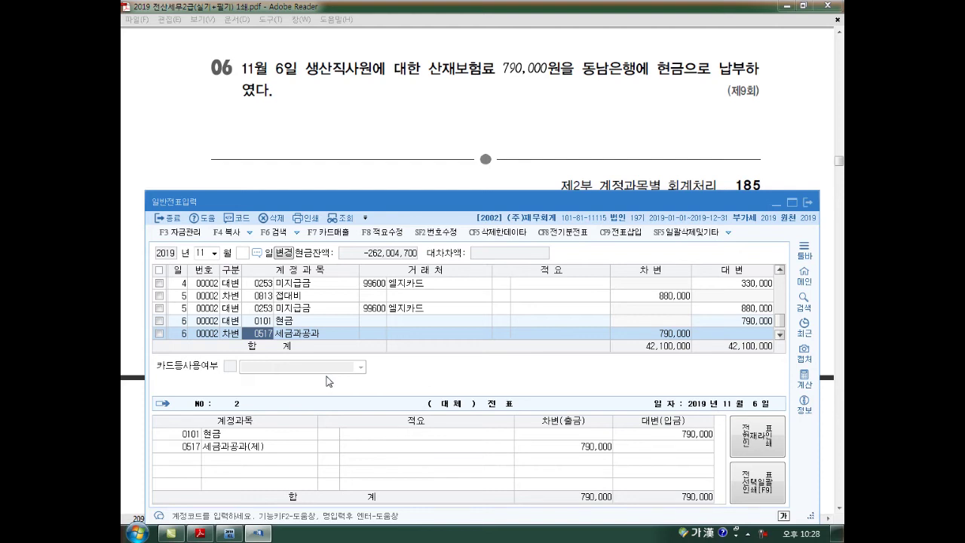
# - Start a November 7 voucher for problem 07 with a credit line for 현금 (101) of 300,000
pyautogui.press('Return')
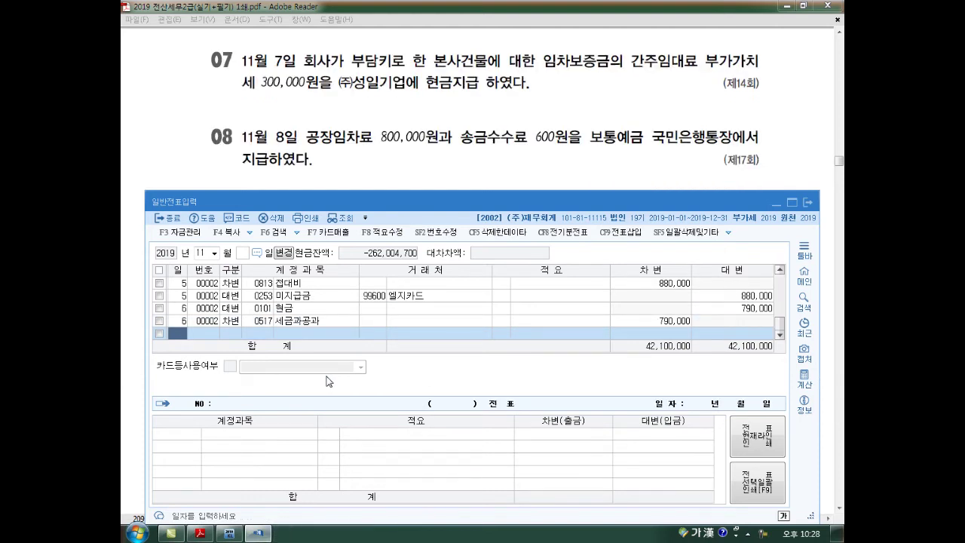
pyautogui.write('7')
pyautogui.press('Return')
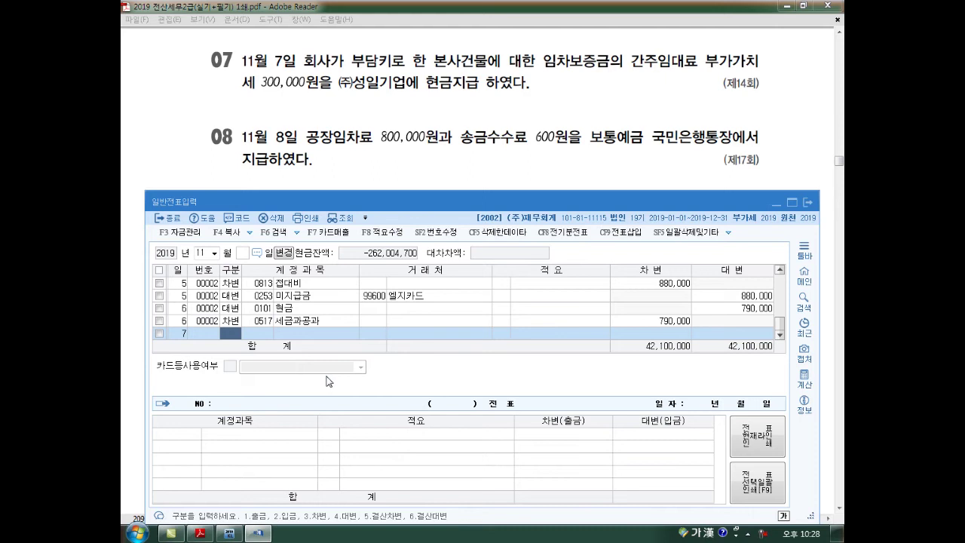
pyautogui.write('4')
pyautogui.press('Return')
pyautogui.write('101')
pyautogui.press('Return')
pyautogui.press('Return')
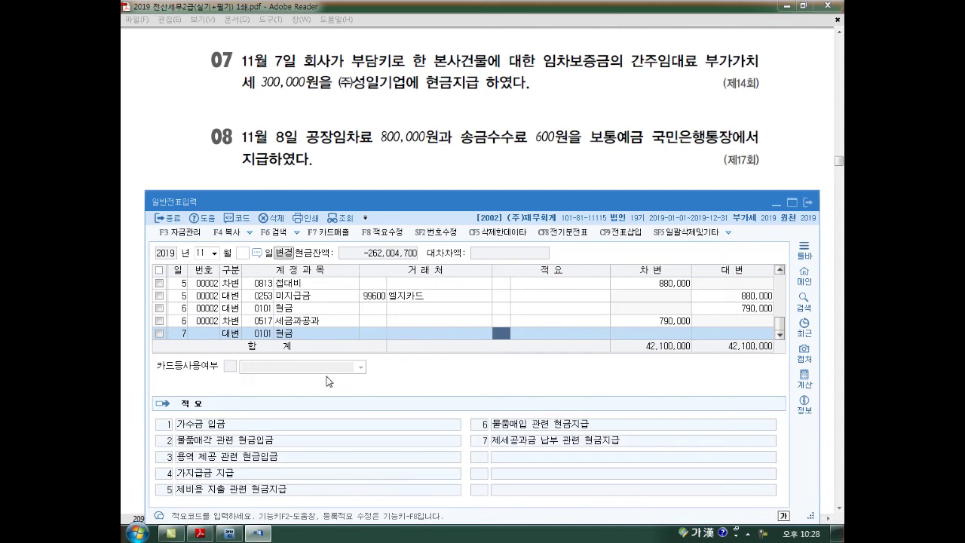
pyautogui.press('Return')
pyautogui.write('300000')
pyautogui.press('Return')
# - Complete the November 7 voucher with a debit line for 세금과공과 (817), accepting the remaining amount of 300,000
pyautogui.write('3')
pyautogui.press('Return')
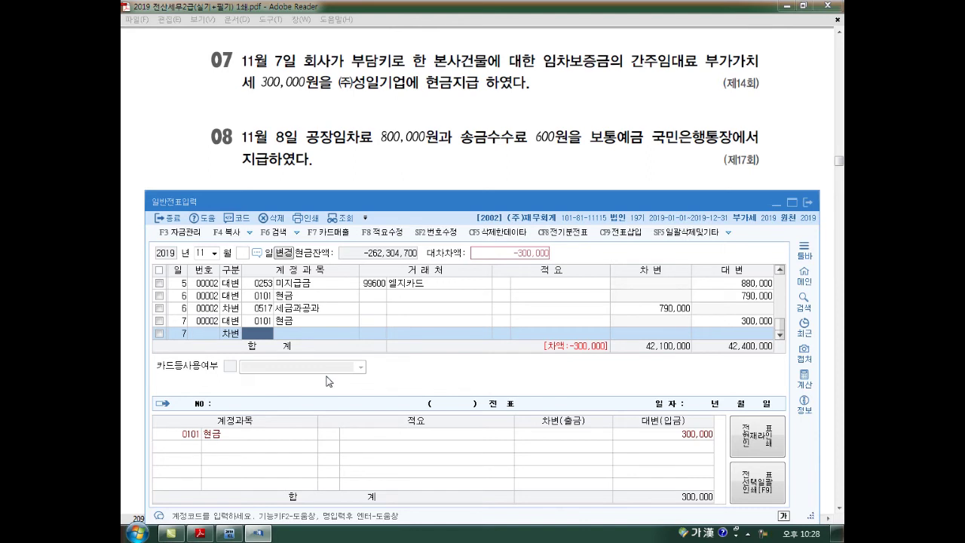
pyautogui.write('87')
pyautogui.press('Return')
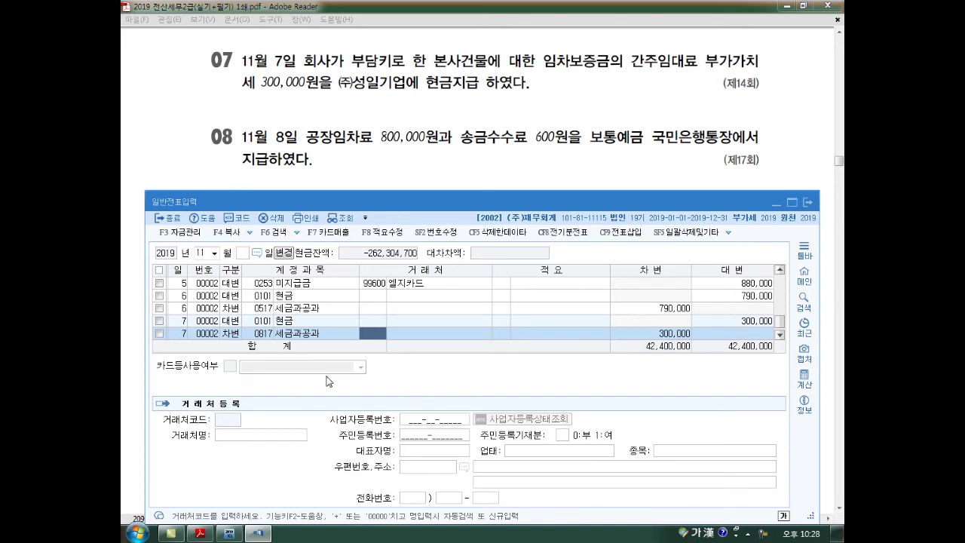
pyautogui.press('Return')
pyautogui.press('Return')
pyautogui.press('Return')
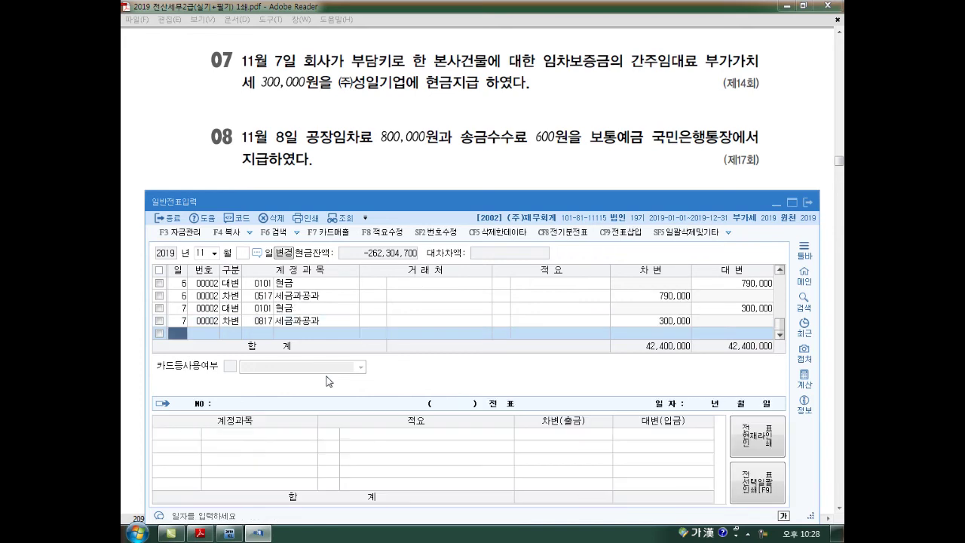
# - Start a November 8 voucher for problem 08 with a debit line for 임차료 (519) of 800,000
pyautogui.write('8')
pyautogui.press('Return')
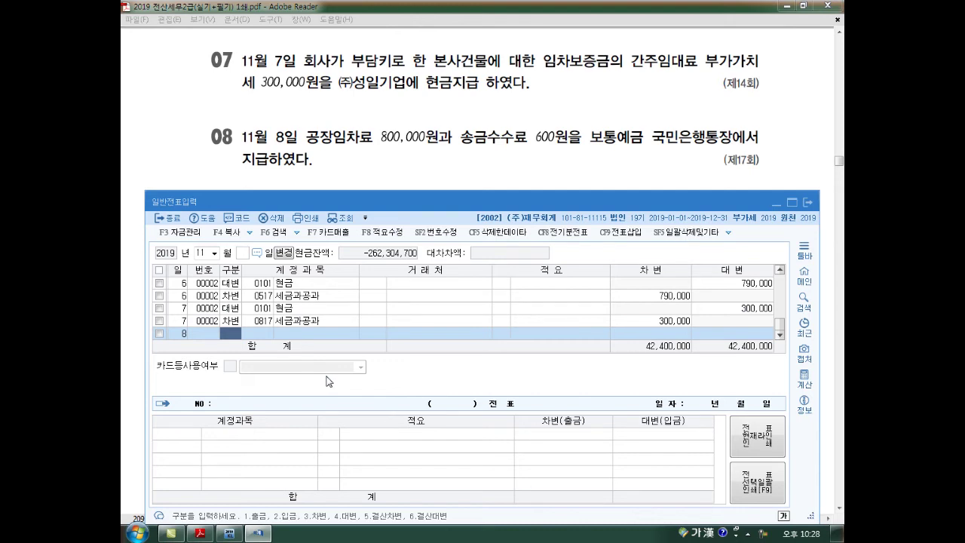
pyautogui.write('3')
pyautogui.press('Return')
pyautogui.write('0519')
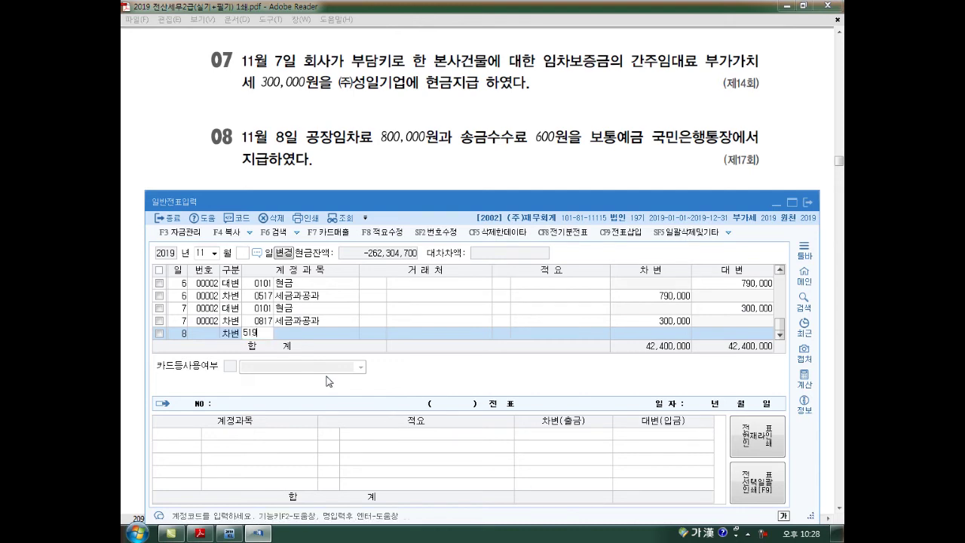
pyautogui.press('Return')
pyautogui.press('Return')
pyautogui.press('Return')
pyautogui.write('8000000')
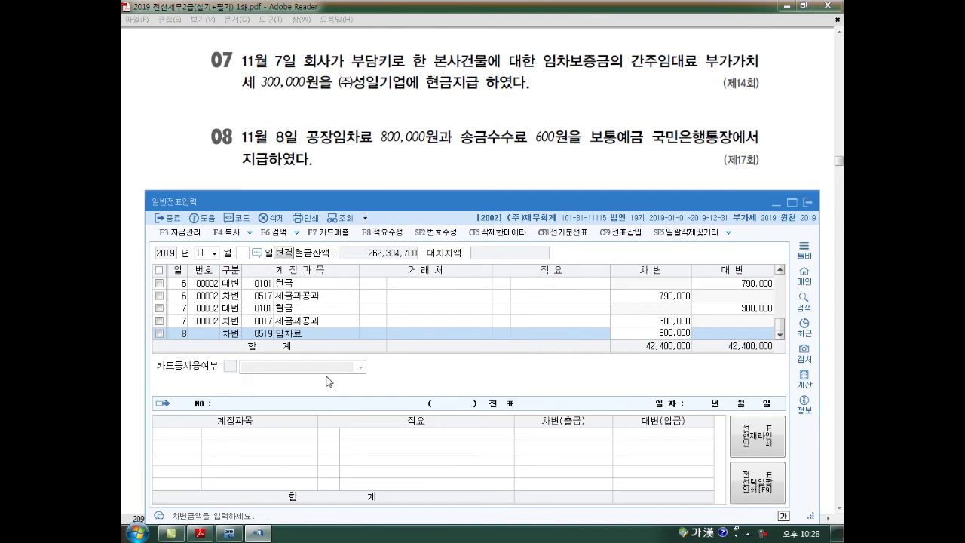
pyautogui.press('Return')
# - Add a debit line for 수수료비용 (531) of 600 to the November 8 voucher
pyautogui.write('0531')
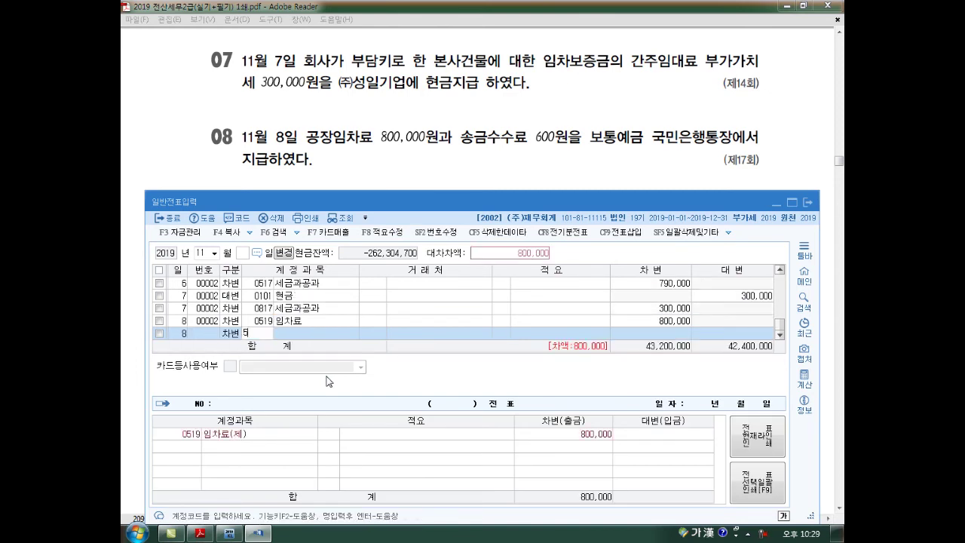
pyautogui.press('Return')
pyautogui.press('Return')
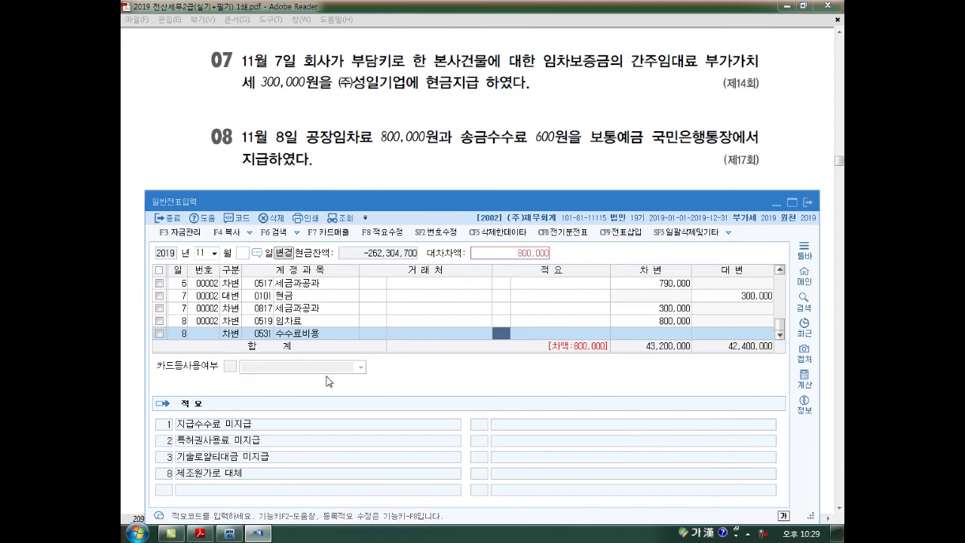
pyautogui.press('Return')
pyautogui.write('600')
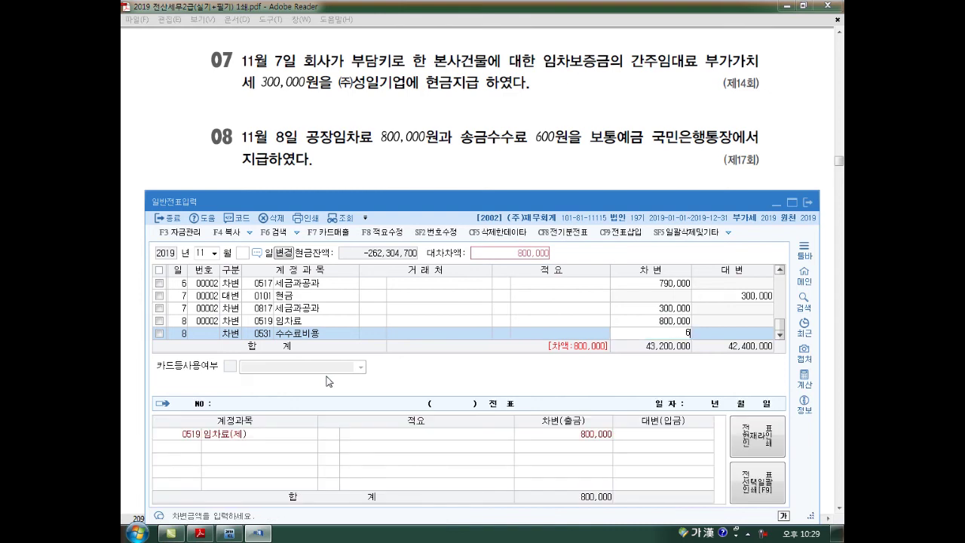
pyautogui.press('Return')
# - Complete the November 8 voucher with a credit line for 보통예금 (103), accepting the remaining amount of 800,600
pyautogui.write('4')
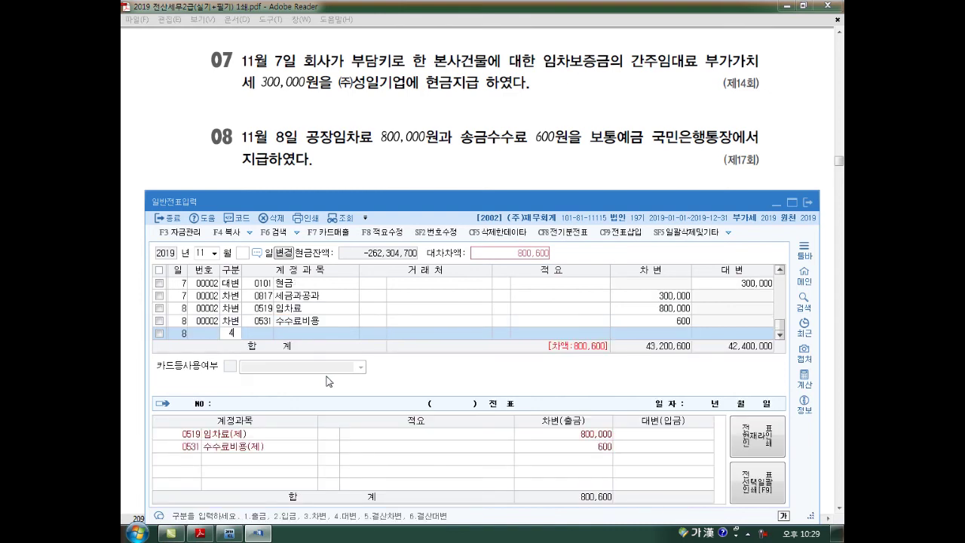
pyautogui.press('Return')
pyautogui.write('0103')
pyautogui.press('Return')
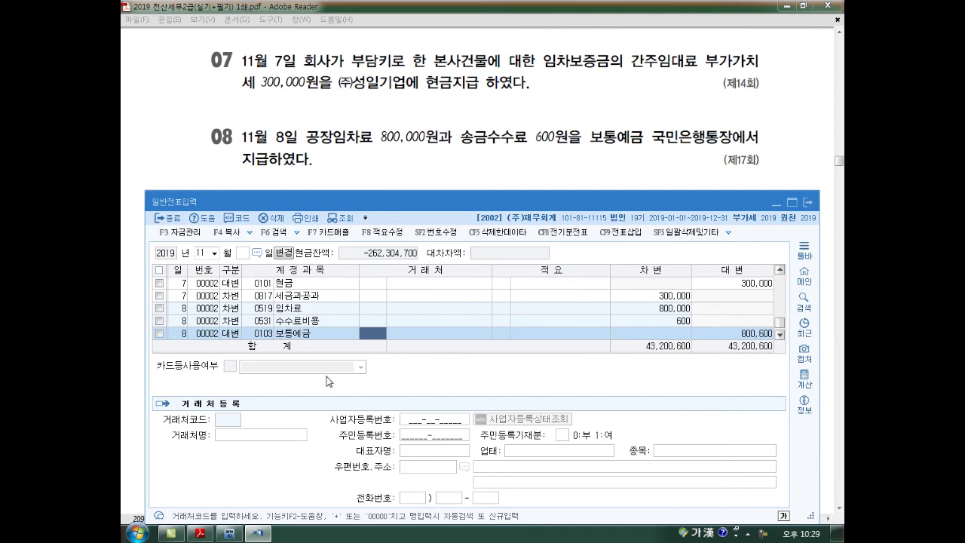
pyautogui.press('Return')
pyautogui.press('Return')
pyautogui.press('Return')
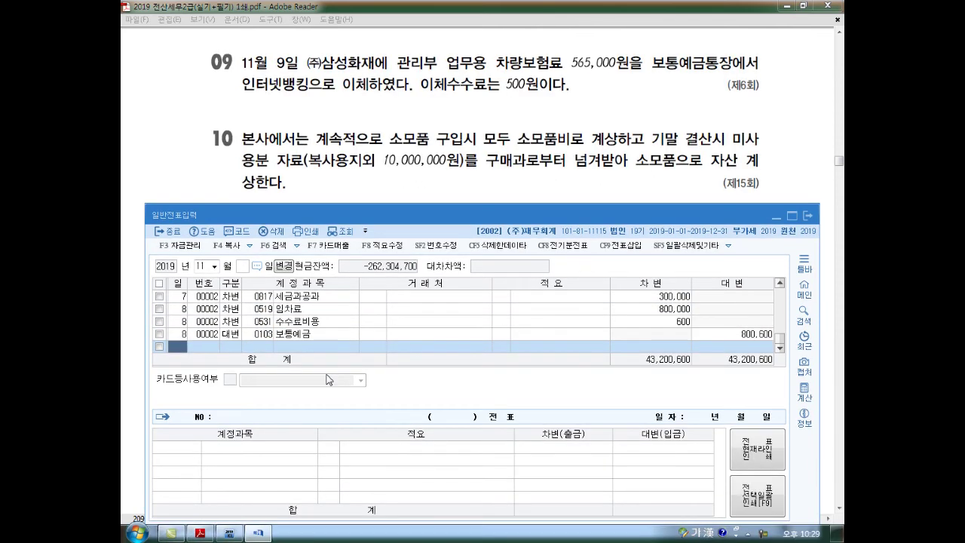
# - Start a November 9 voucher for problem 09 with a debit line for 보험료 (521) of 565,000
pyautogui.write('9')
pyautogui.press('Return')
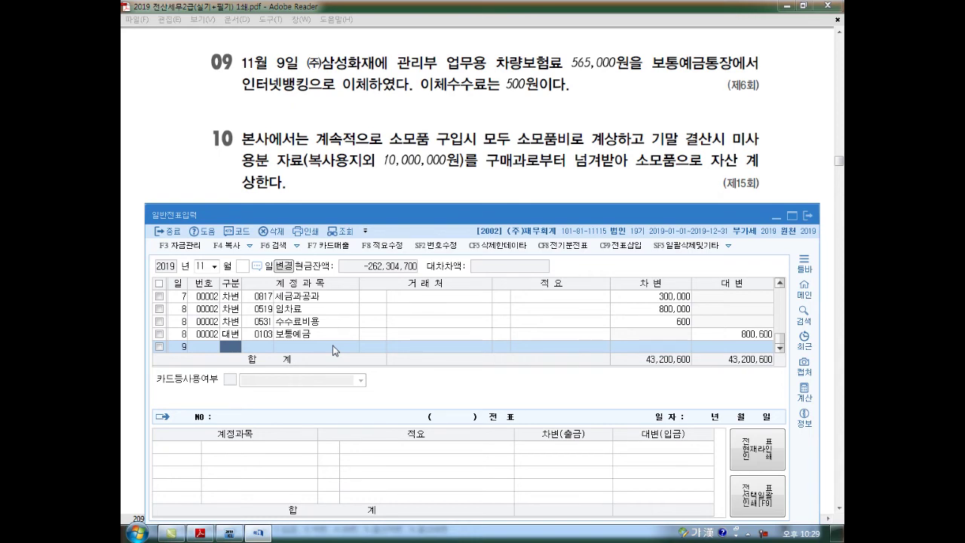
pyautogui.write('3')
pyautogui.press('Return')
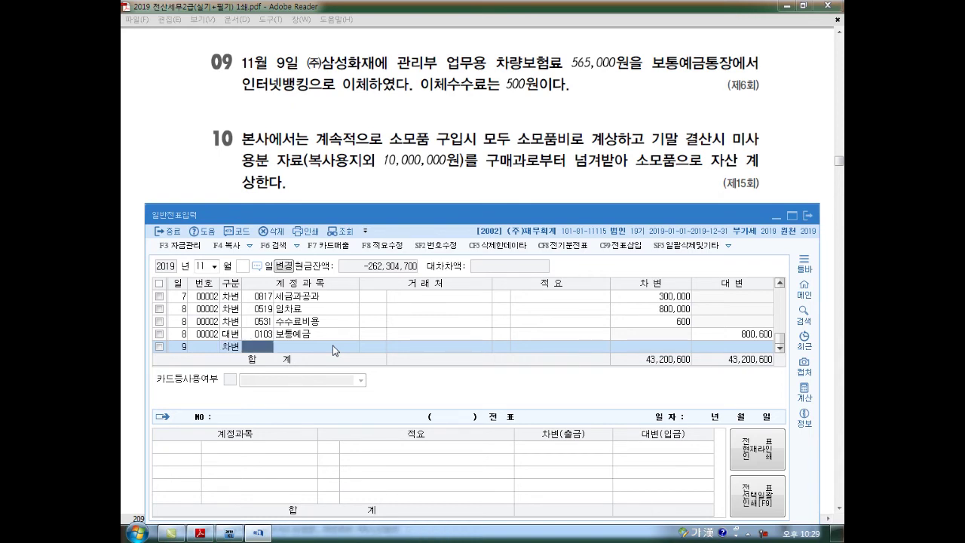
pyautogui.write('보험')
pyautogui.press('Return')
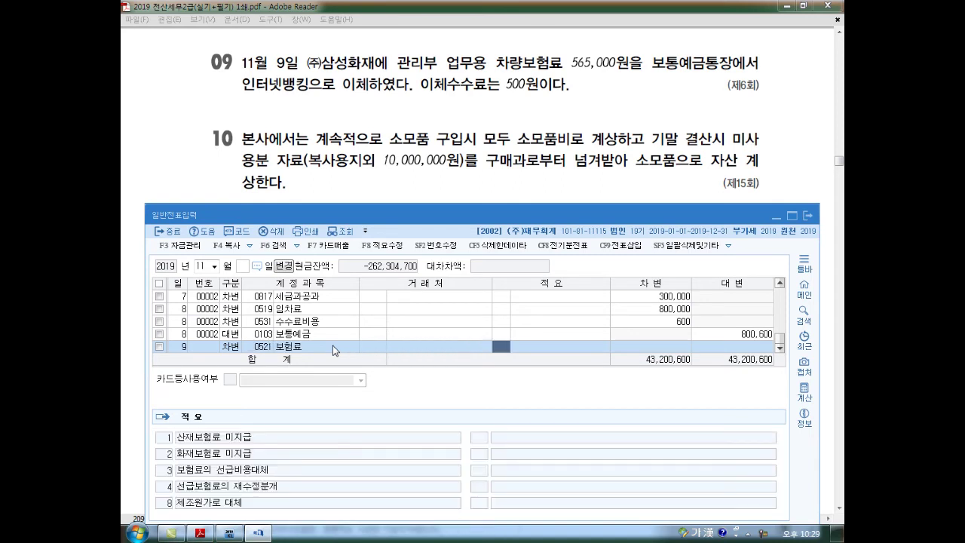
pyautogui.press('Return')
pyautogui.write('565000')
pyautogui.press('Return')
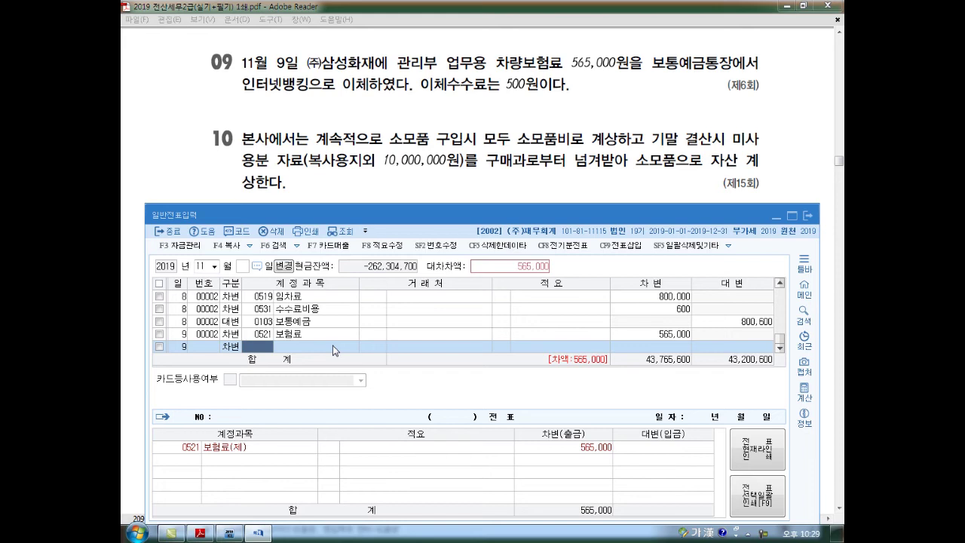
# - Change the account of the November 9 insurance debit line to 보험료 (821)
pyautogui.write('3')
pyautogui.press('Return')
pyautogui.press('Up')
pyautogui.write('831')
pyautogui.press('Return')
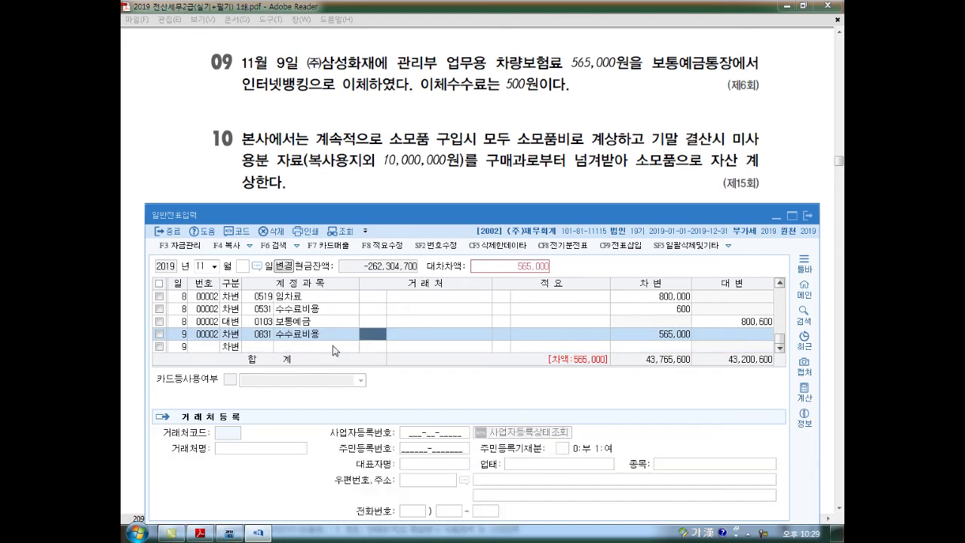
pyautogui.press('Left')
pyautogui.write('821')
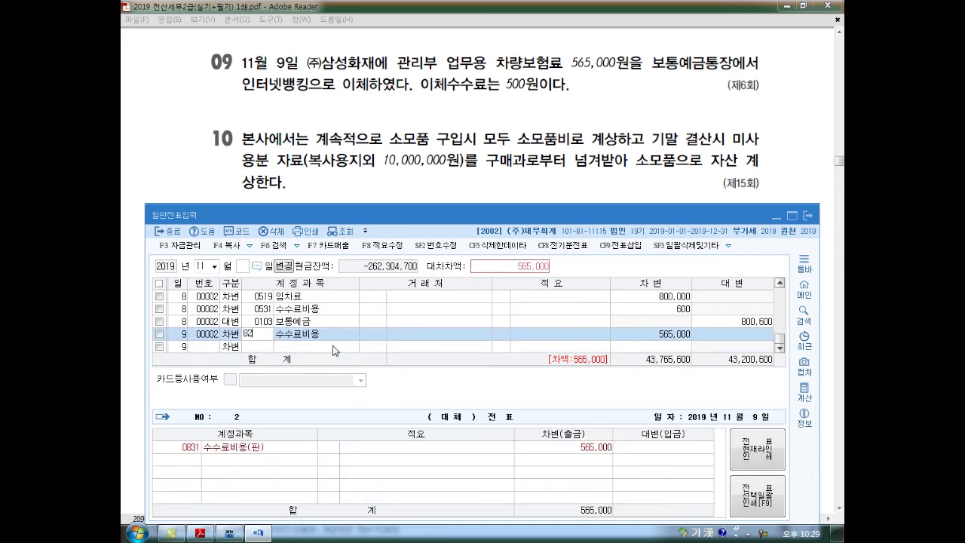
pyautogui.press('Return')
# - Add a debit line for 수수료비용 (831) of 500 to the November 9 voucher
pyautogui.click(333, 346)
pyautogui.write('831')
pyautogui.press('Return')
pyautogui.press('Return')
pyautogui.press('Return')
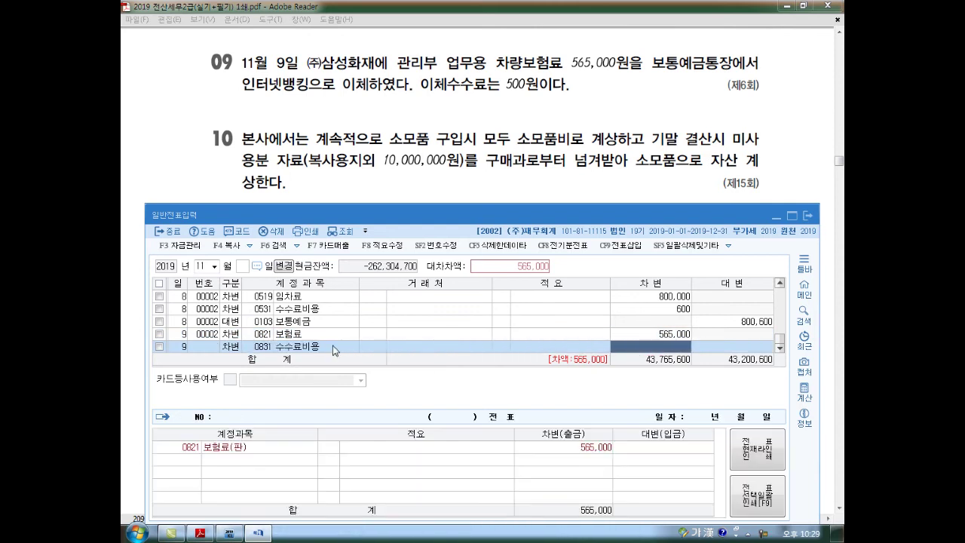
pyautogui.write('500')
pyautogui.press('Return')
# - Complete the November 9 voucher with a credit line for 보통예금 (103), accepting the remaining amount of 565,500
pyautogui.write('4')
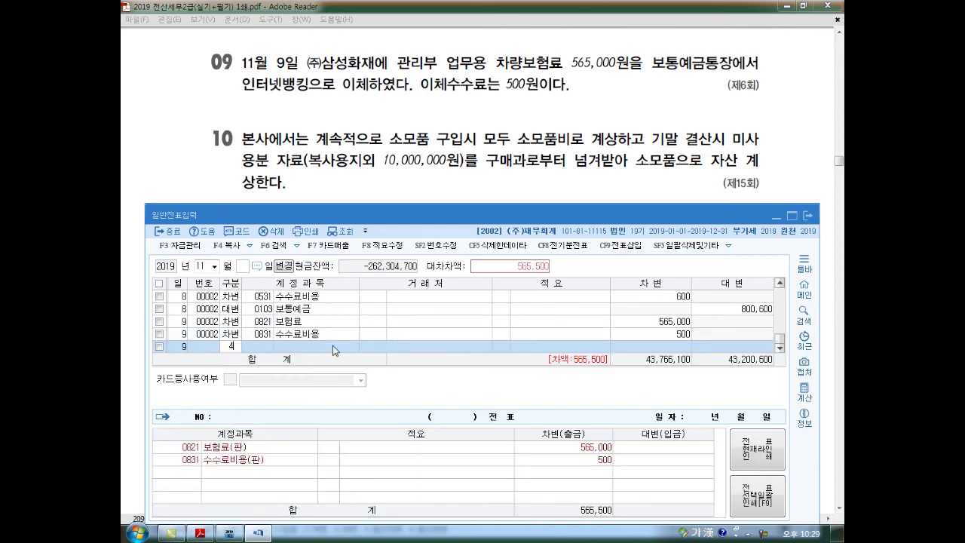
pyautogui.press('Return')
pyautogui.write('103')
pyautogui.press('Return')
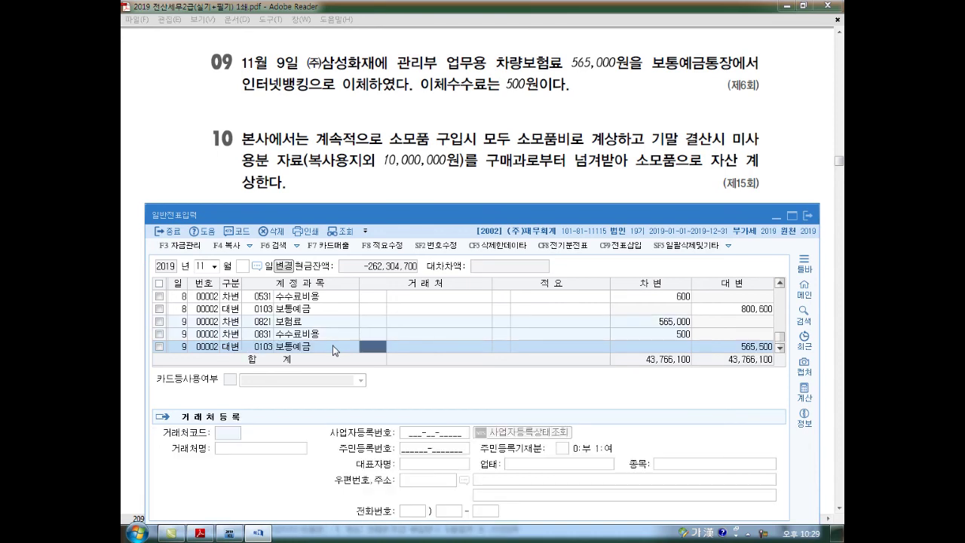
pyautogui.press('Return')
pyautogui.press('Return')
pyautogui.press('Return')
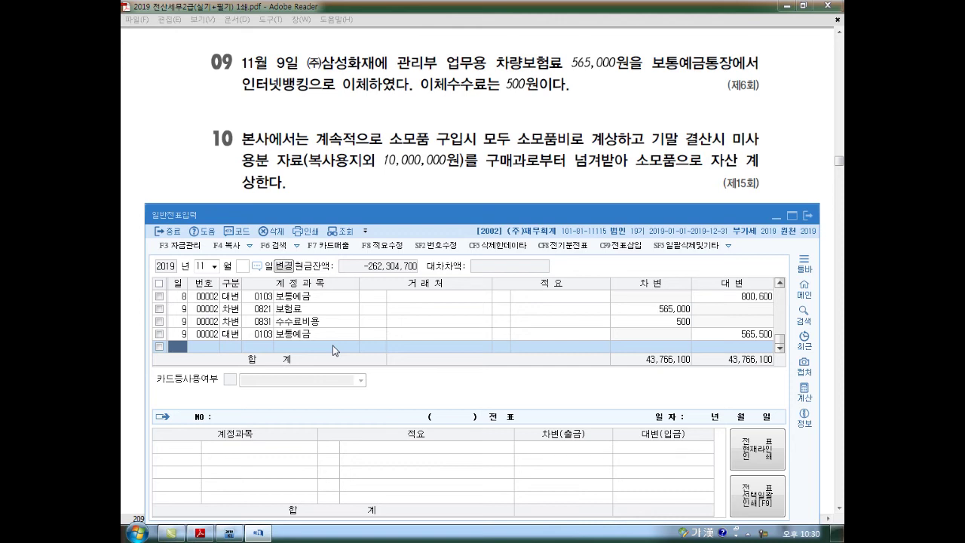
# - Start a December 31 voucher for problem 10 with a credit line for 소모품비 (830) of 10,000,000
pyautogui.click(207, 266)
pyautogui.write('12')
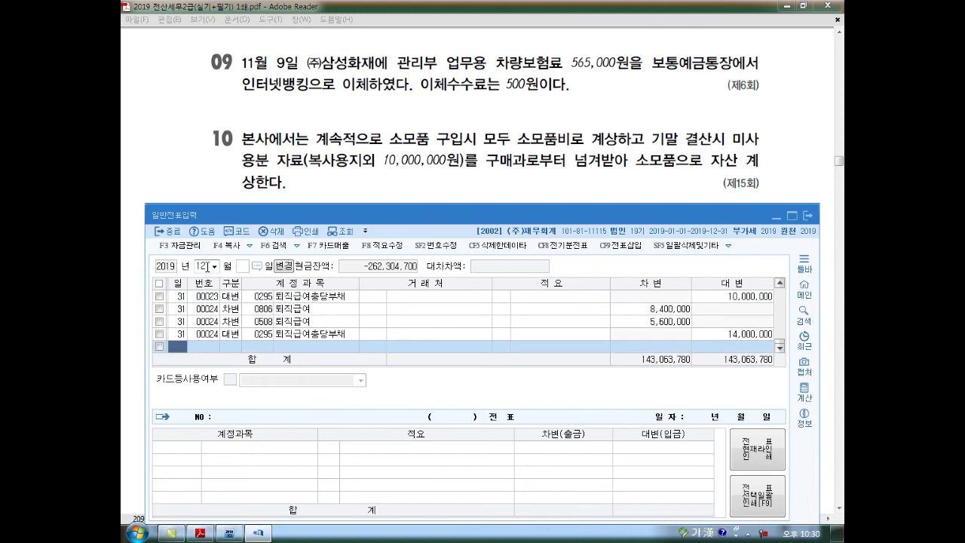
pyautogui.write('31')
pyautogui.press('Return')
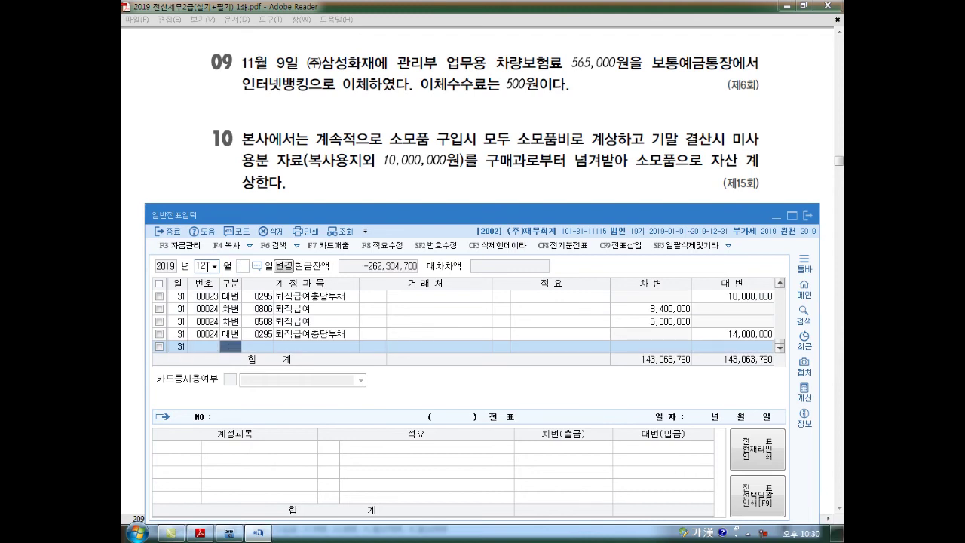
pyautogui.write('4')
pyautogui.press('Return')
pyautogui.write('830')
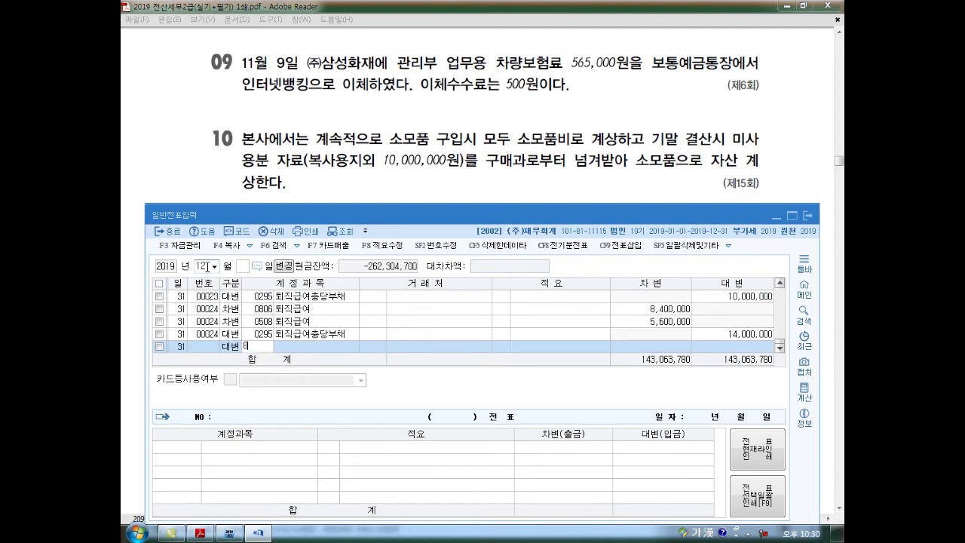
pyautogui.press('Return')
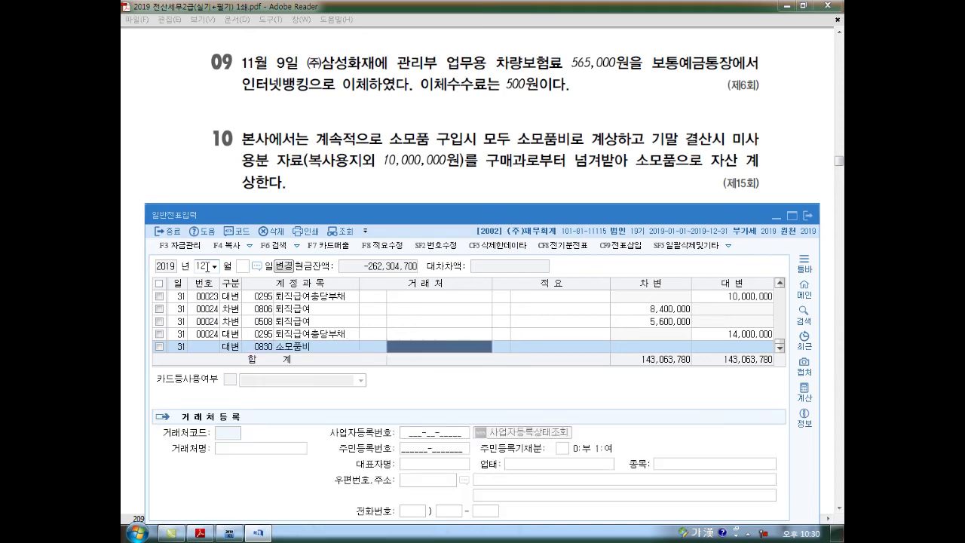
pyautogui.press('Return')
pyautogui.press('Return')
pyautogui.write('10,000,000')
pyautogui.press('Return')
# - Complete the December 31 voucher with a debit line for 소모품 (122), accepting the remaining amount of 10,000,000
pyautogui.write('3')
pyautogui.press('Return')
pyautogui.write('122')
pyautogui.press('Return')
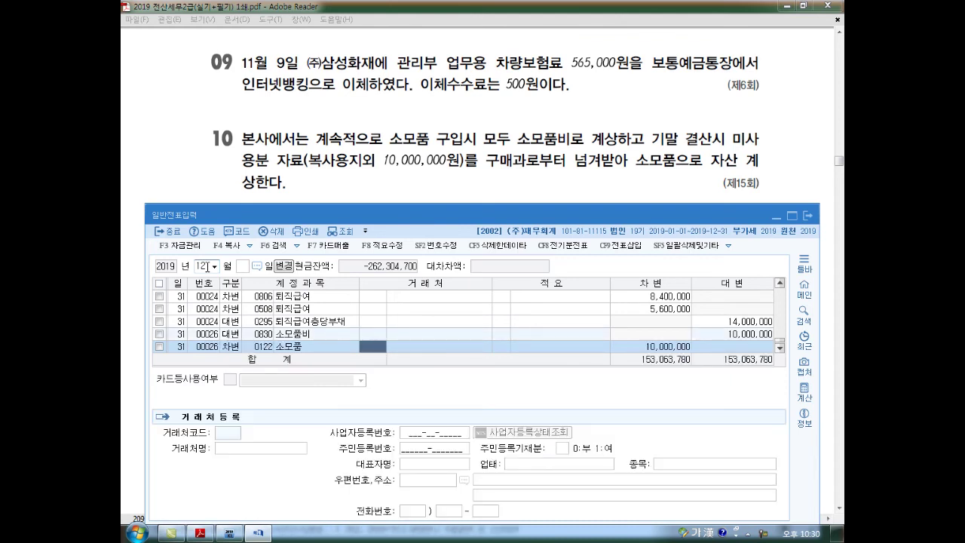
pyautogui.press('Return')
pyautogui.press('Return')
pyautogui.press('Return')
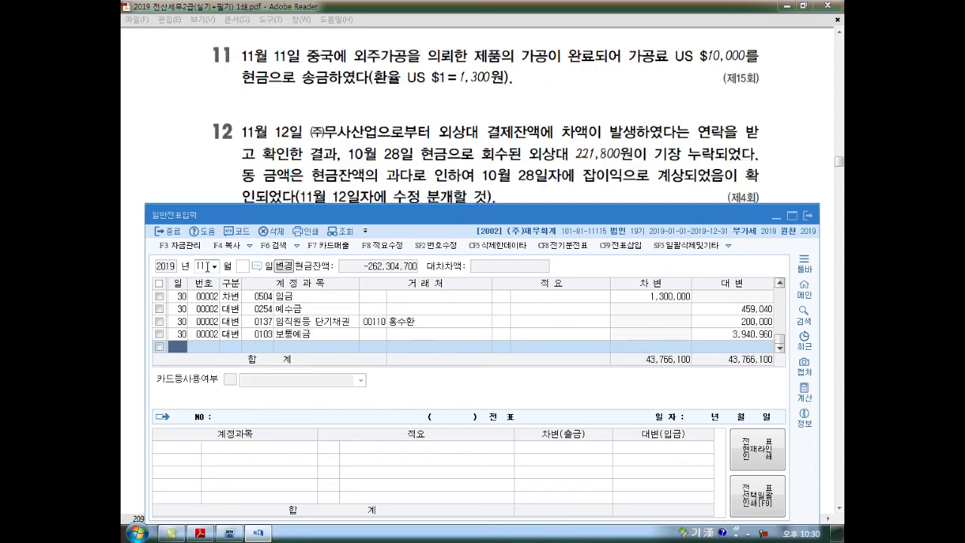
# - Start a November 11 voucher for problem 11 with a credit line for 현금 (101) of 13,000,000
pyautogui.write('11')
pyautogui.press('Return')
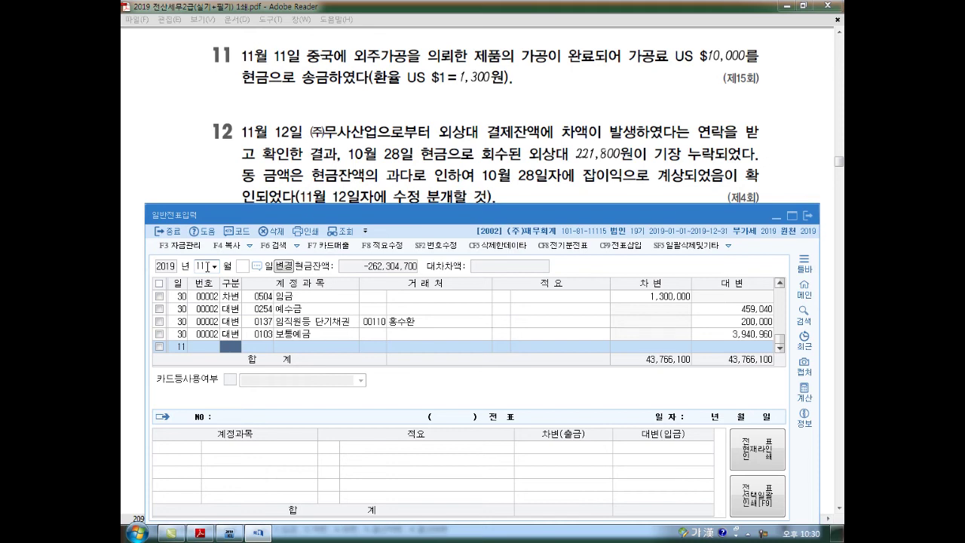
pyautogui.write('4')
pyautogui.press('Return')
pyautogui.write('101')
pyautogui.press('Return')
pyautogui.press('Return')
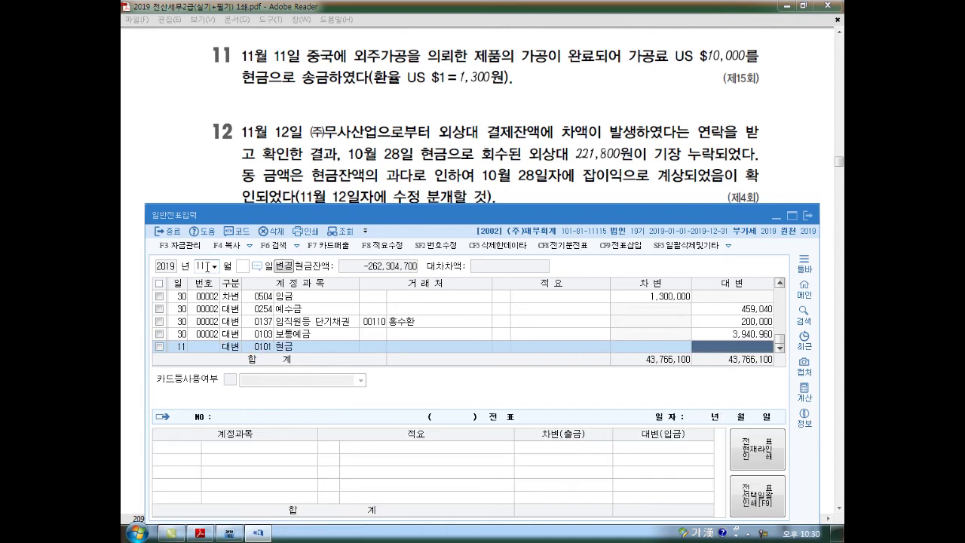
pyautogui.write('13000000')
pyautogui.press('Return')
# - Complete the November 11 voucher with a debit line for 외주가공비 (533), accepting the remaining amount of 13,000,000
pyautogui.write('3,000,000')
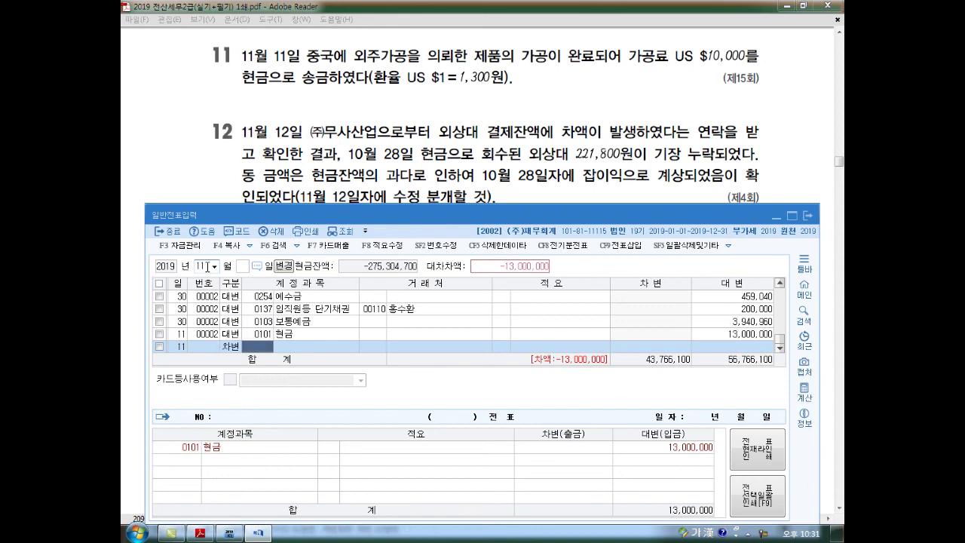
pyautogui.write('533')
pyautogui.press('Return')
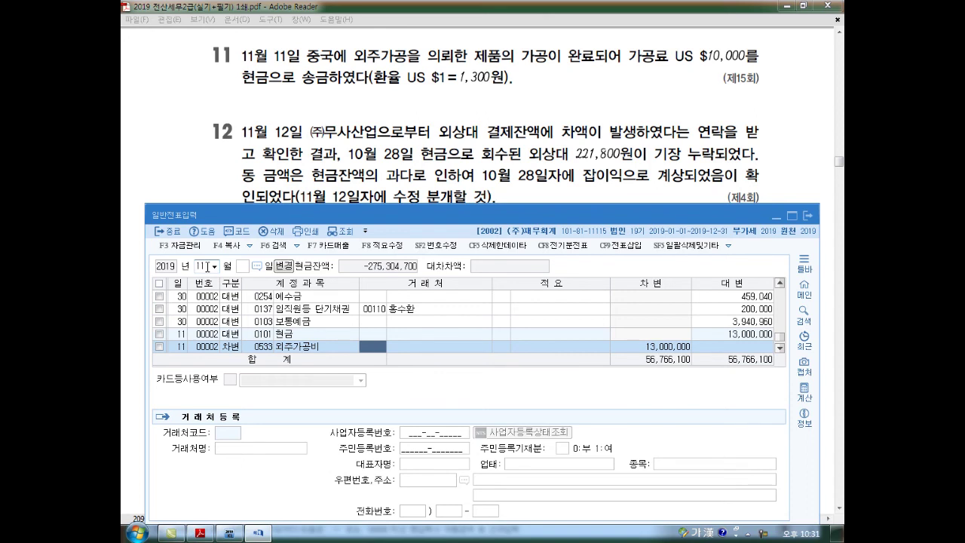
pyautogui.press('Return')
pyautogui.press('Return')
pyautogui.press('Return')
pyautogui.press('Return')
# - Start a new voucher line dated November 12 for problem 12
pyautogui.scroll(-2, 207, 266)
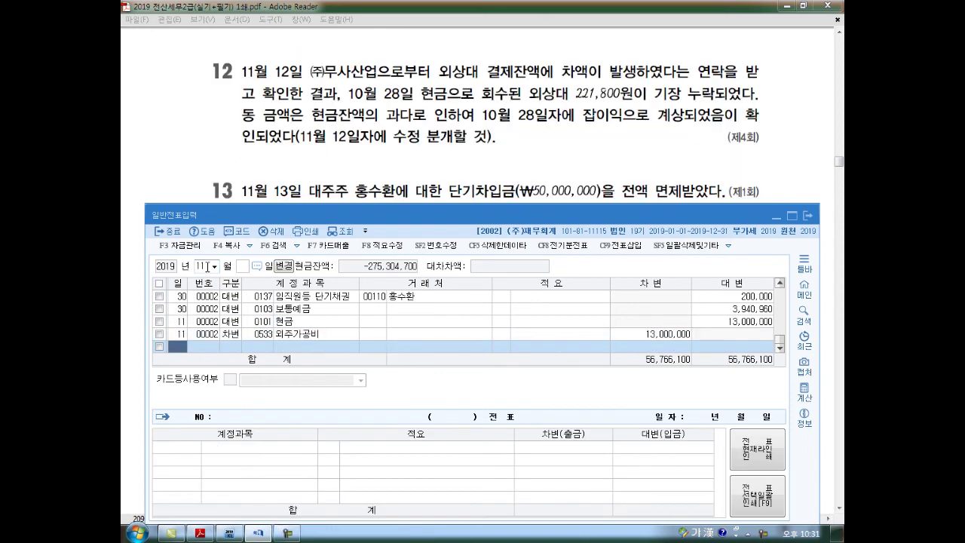
pyautogui.write('12')
pyautogui.press('Return')
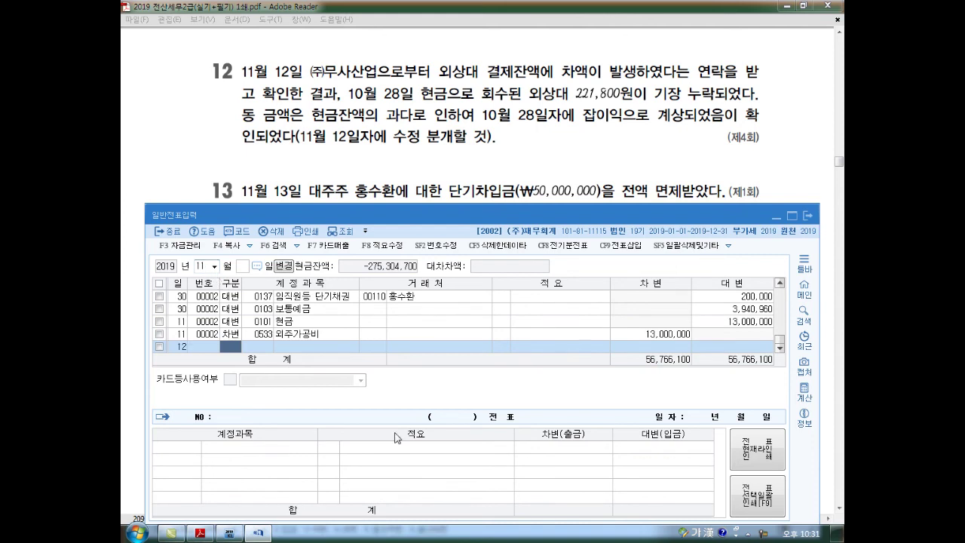
pyautogui.moveTo(413, 156); pyautogui.dragTo(422, 153)
pyautogui.moveTo(306, 73)
pyautogui.mouseDown()
pyautogui.moveTo(294, 84)
pyautogui.moveTo(309, 75)
pyautogui.mouseUp()
pyautogui.moveTo(442, 78); pyautogui.dragTo(486, 76)
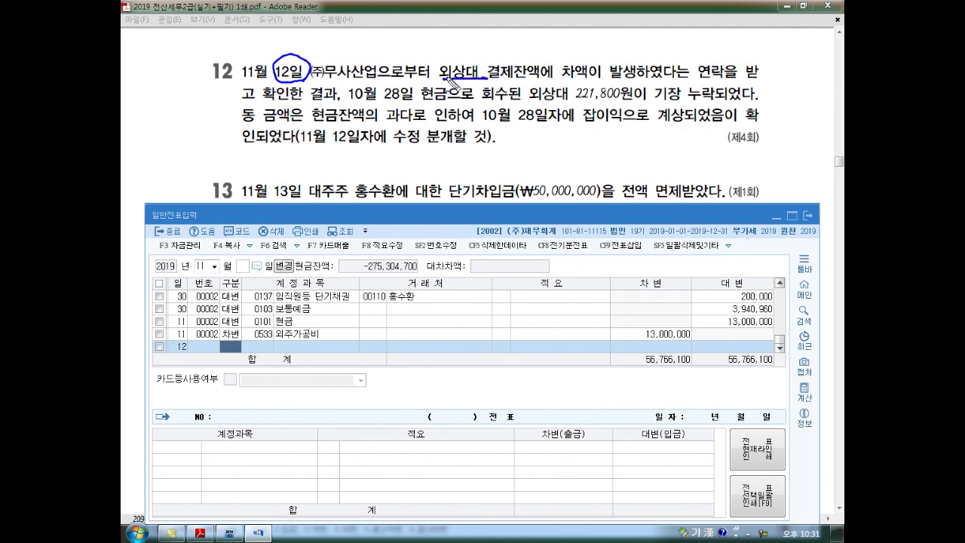
pyautogui.moveTo(349, 100)
pyautogui.mouseDown()
pyautogui.moveTo(419, 98)
pyautogui.moveTo(478, 119)
pyautogui.moveTo(753, 100)
pyautogui.moveTo(744, 113)
pyautogui.mouseUp()
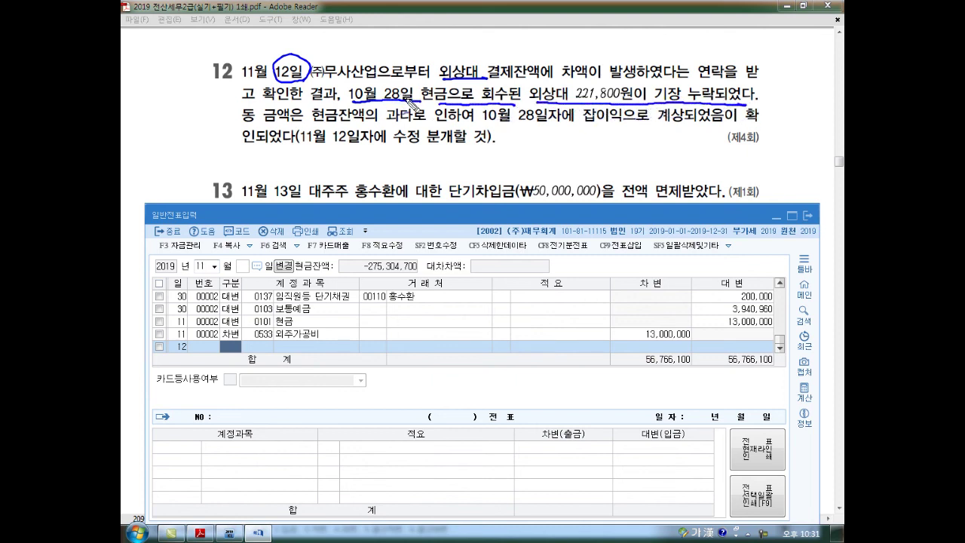
pyautogui.moveTo(446, 110); pyautogui.dragTo(452, 96)
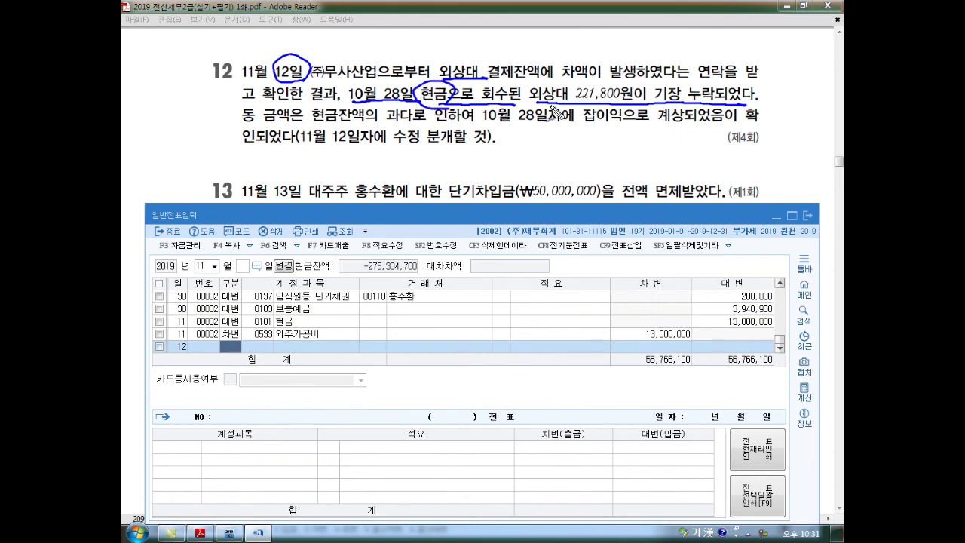
pyautogui.moveTo(451, 110); pyautogui.dragTo(511, 109)
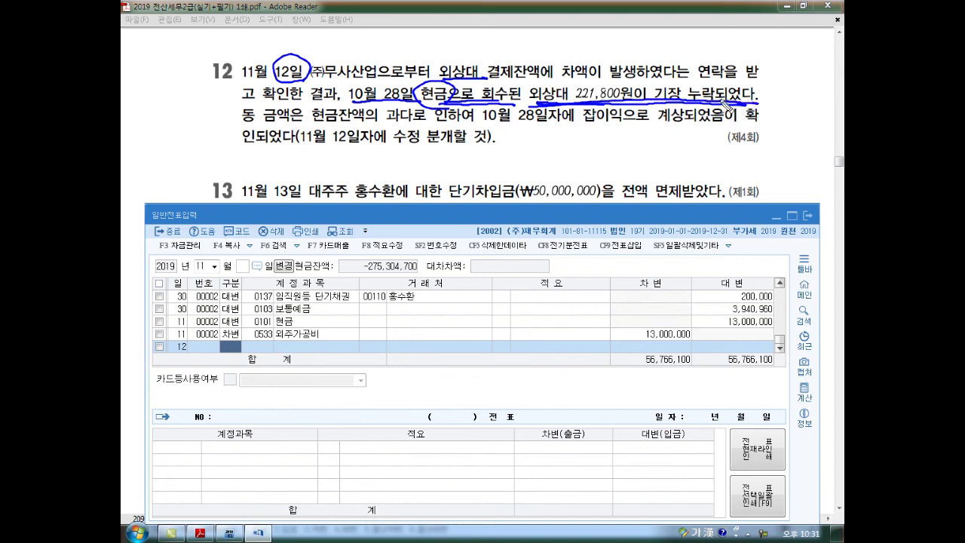
pyautogui.moveTo(245, 121); pyautogui.dragTo(624, 125)
pyautogui.moveTo(554, 142); pyautogui.dragTo(555, 162)
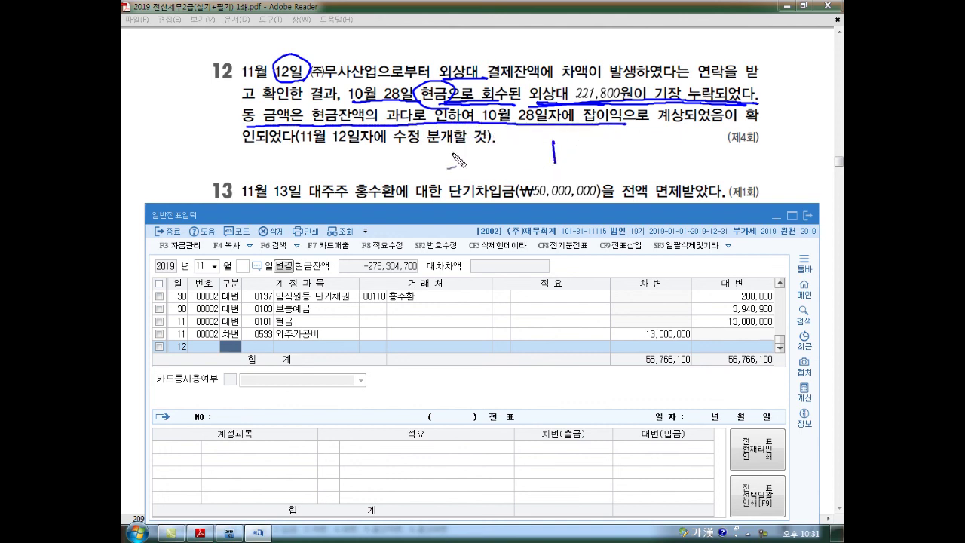
pyautogui.moveTo(416, 143)
pyautogui.mouseDown()
pyautogui.moveTo(437, 164)
pyautogui.moveTo(498, 159)
pyautogui.mouseUp()
pyautogui.moveTo(565, 155)
pyautogui.mouseDown()
pyautogui.moveTo(653, 162)
pyautogui.moveTo(697, 150)
pyautogui.mouseUp()
pyautogui.moveTo(452, 180)
pyautogui.mouseDown()
pyautogui.moveTo(444, 136)
pyautogui.moveTo(463, 172)
pyautogui.mouseUp()
pyautogui.moveTo(621, 153)
pyautogui.mouseDown()
pyautogui.moveTo(629, 159)
pyautogui.moveTo(580, 174)
pyautogui.moveTo(577, 185)
pyautogui.moveTo(639, 196)
pyautogui.mouseUp()
pyautogui.moveTo(671, 140)
pyautogui.mouseDown()
pyautogui.moveTo(609, 167)
pyautogui.moveTo(616, 172)
pyautogui.mouseUp()
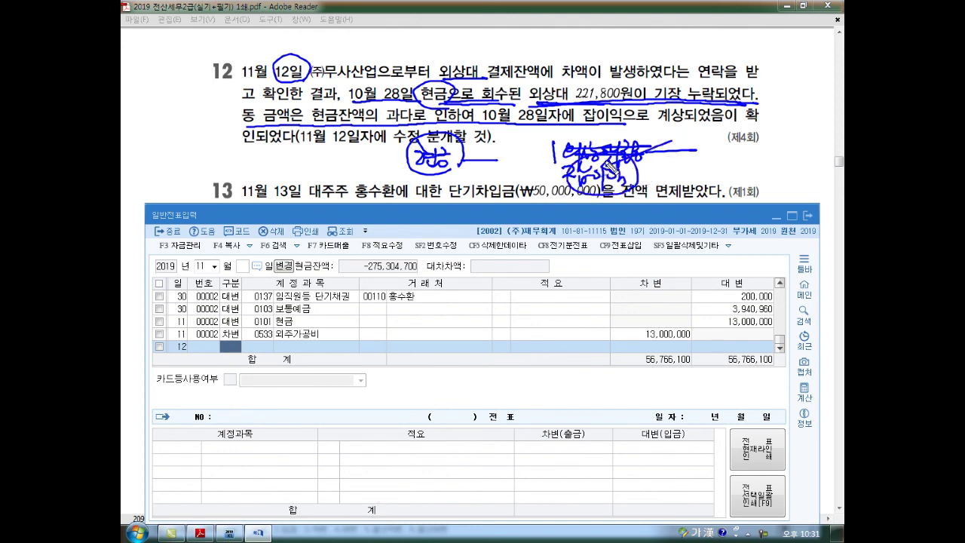
pyautogui.moveTo(312, 149); pyautogui.dragTo(375, 148)
pyautogui.moveTo(614, 200)
pyautogui.mouseDown()
pyautogui.moveTo(556, 187)
pyautogui.moveTo(633, 167)
pyautogui.moveTo(455, 257)
pyautogui.moveTo(466, 256)
pyautogui.mouseUp()
pyautogui.moveTo(531, 252)
pyautogui.mouseDown()
pyautogui.moveTo(530, 273)
pyautogui.moveTo(637, 252)
pyautogui.moveTo(626, 275)
pyautogui.moveTo(642, 278)
pyautogui.mouseUp()
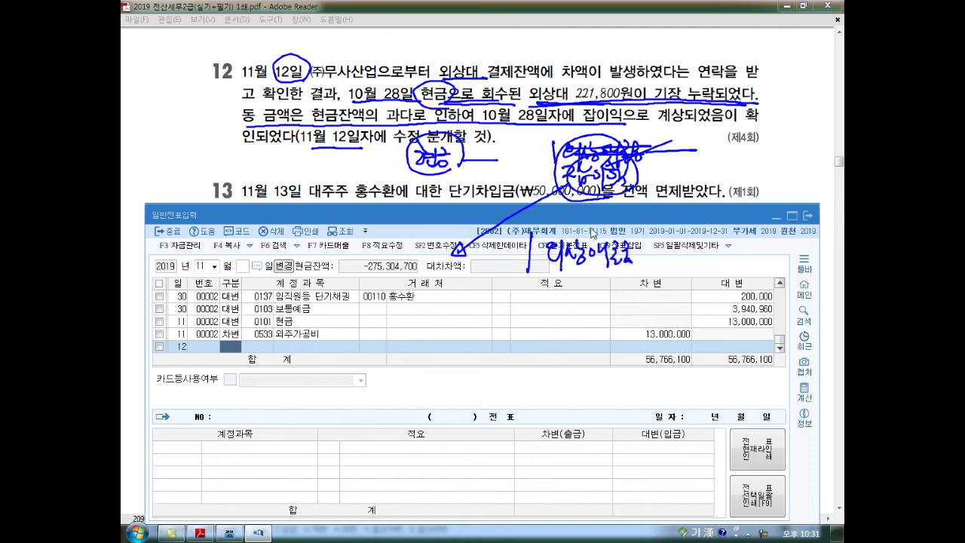
pyautogui.press('e')
# - Enter a debit line for 잡이익 (930) of 221,800 in the November 12 voucher
pyautogui.write('3')
pyautogui.press('Return')
pyautogui.write('930')
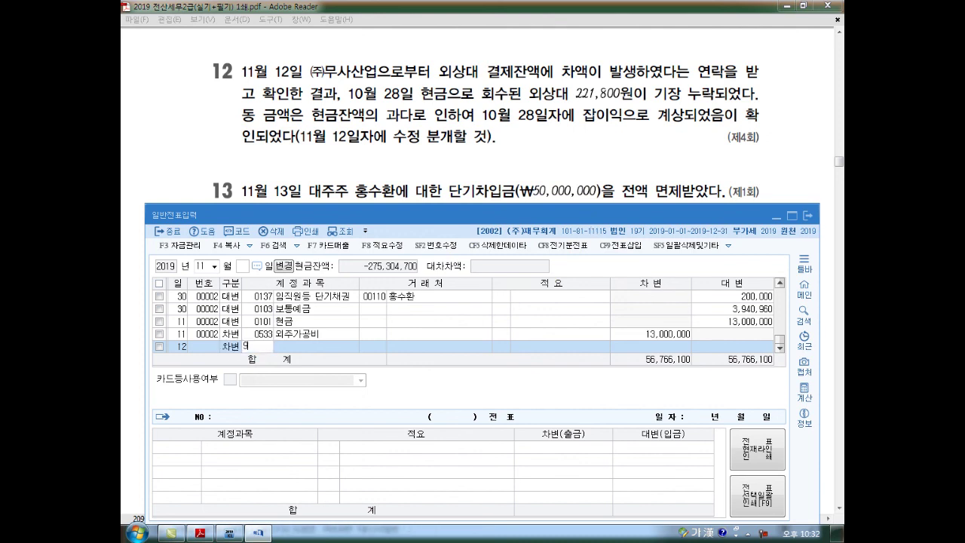
pyautogui.press('Return')
pyautogui.press('Return')
pyautogui.press('Return')
pyautogui.write('221,800')
pyautogui.press('Return')
# - Complete the November 12 voucher with a credit line for 외상매출금 (108), partner (주)무사산업 (104), accepting the remaining amount of 221,800
pyautogui.write('4')
pyautogui.press('Return')
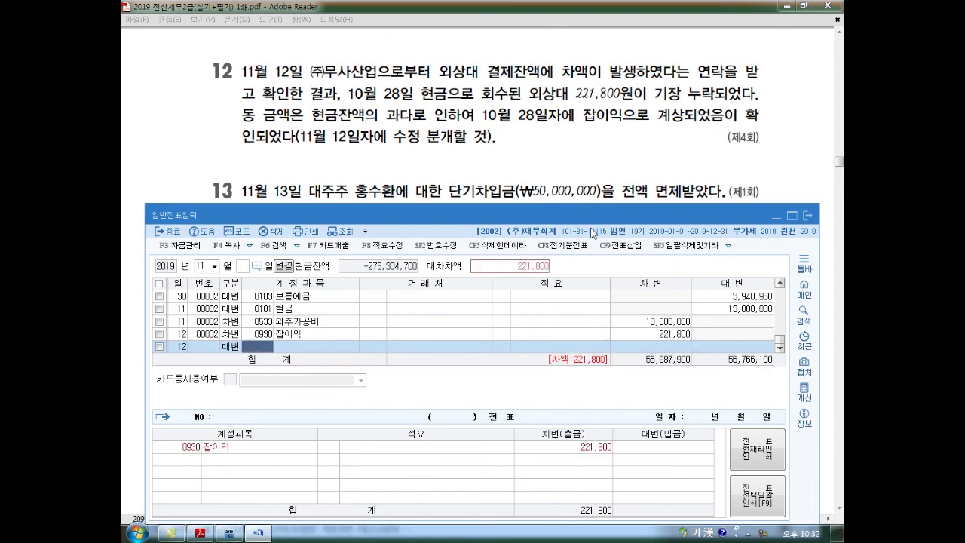
pyautogui.write('108')
pyautogui.press('Return')
pyautogui.write('104')
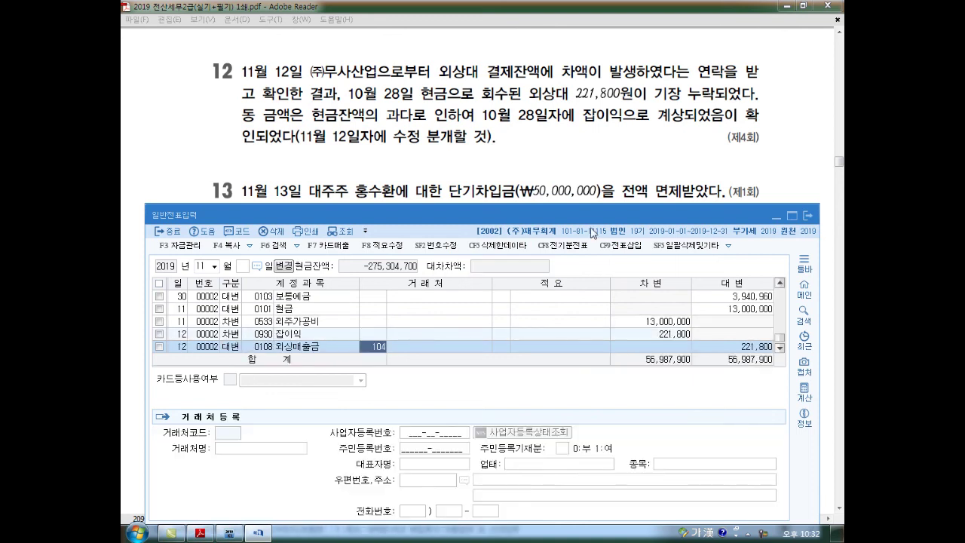
pyautogui.press('Return')
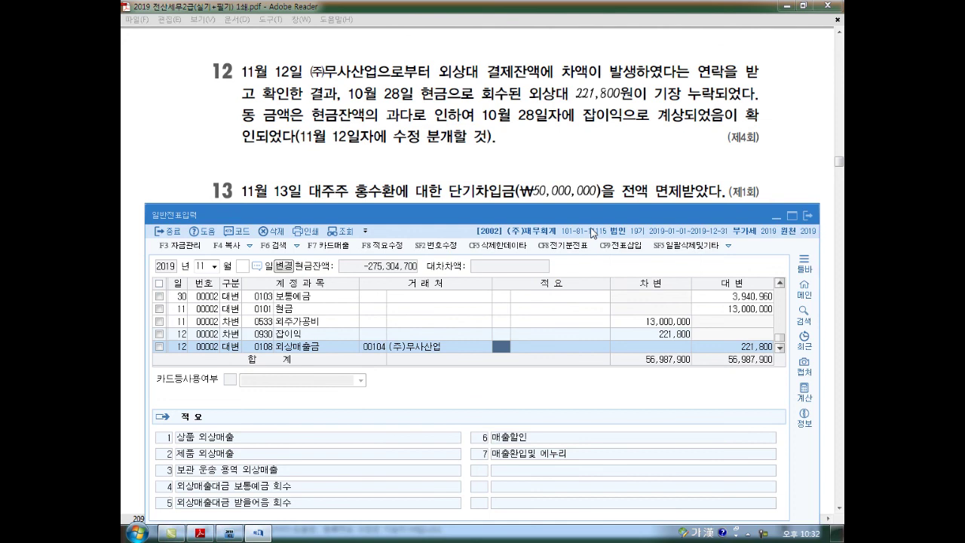
pyautogui.press('Return')
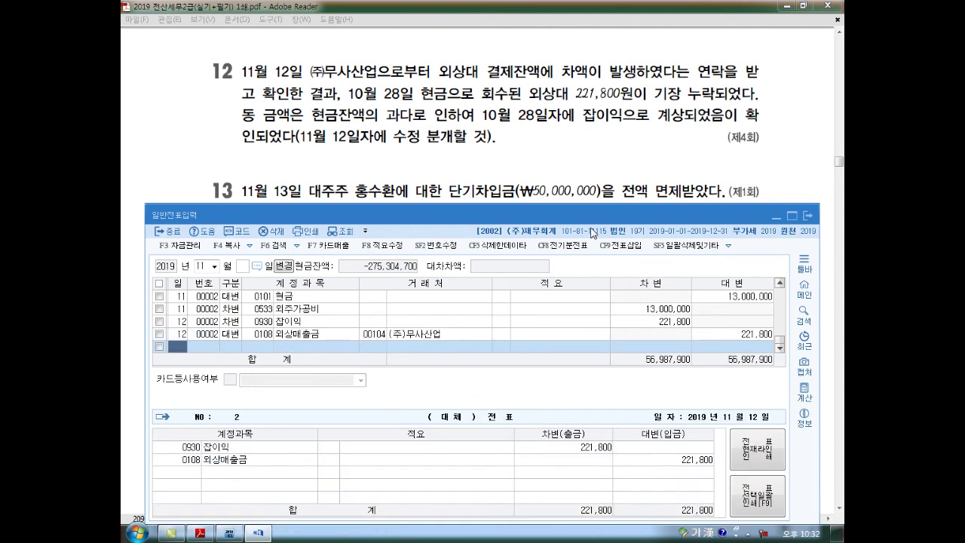
# - Start a November 13 voucher for problem 13 with a debit line for 단기차입금 (260) of 50,000,000, choosing the major shareholder as partner
pyautogui.scroll(-3, 593, 233)
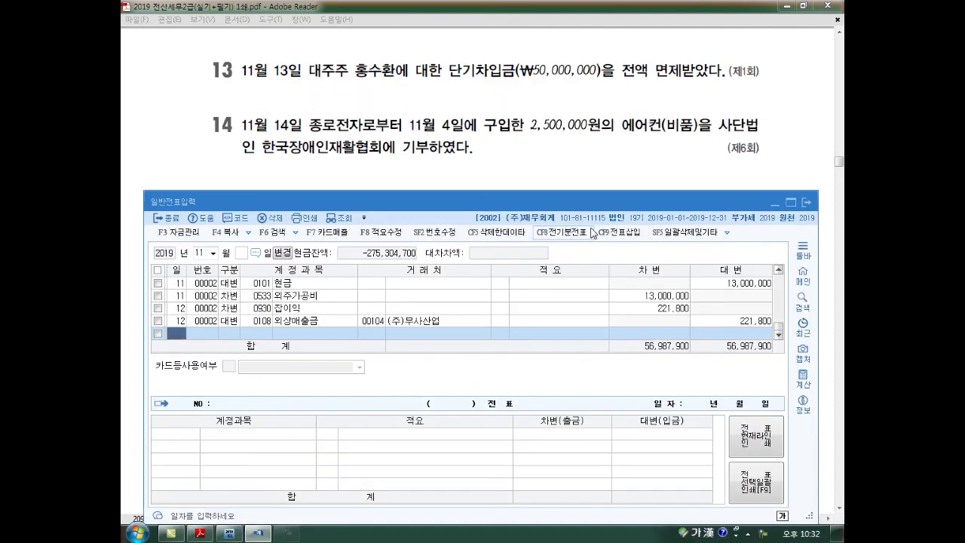
pyautogui.write('13')
pyautogui.press('Return')
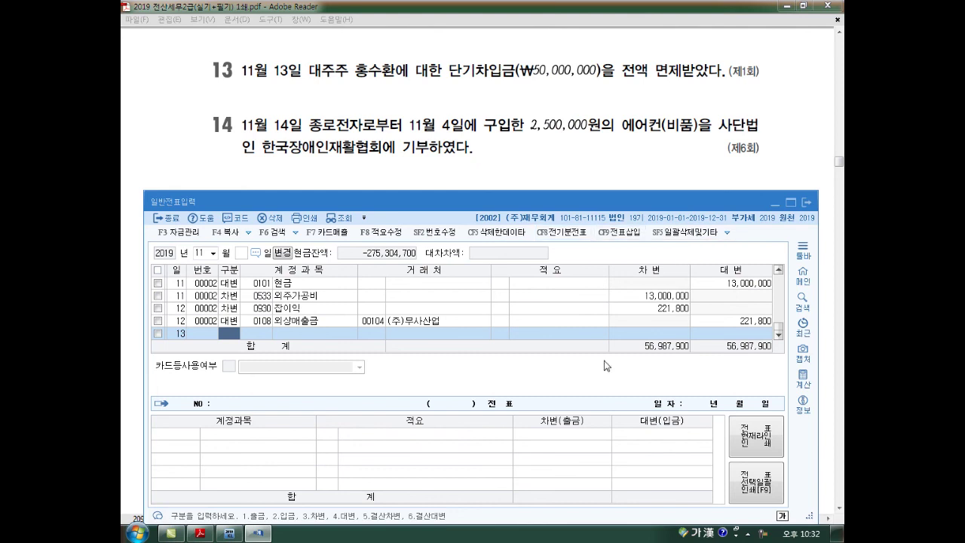
pyautogui.write('3')
pyautogui.press('Return')
pyautogui.write('260')
pyautogui.press('Return')
pyautogui.write('홍수')
pyautogui.press('Return')
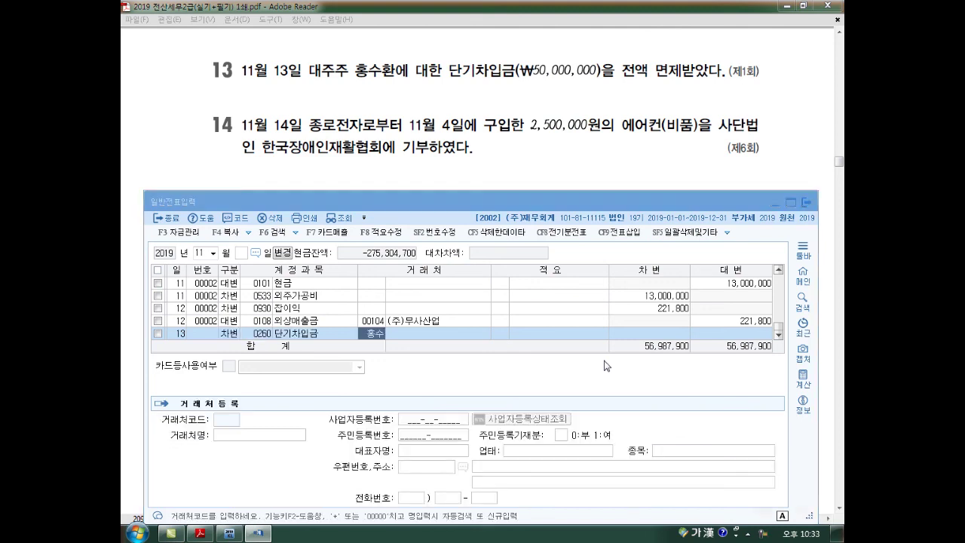
pyautogui.press('Return')
pyautogui.press('Return')
pyautogui.press('Return')
pyautogui.write('50000000')
pyautogui.press('Return')
# - Complete the November 13 voucher with a credit line for 채무면제이익 (918), accepting the remaining amount of 50,000,000
pyautogui.write('4')
pyautogui.press('Return')
pyautogui.write('ㅊㅐ무')
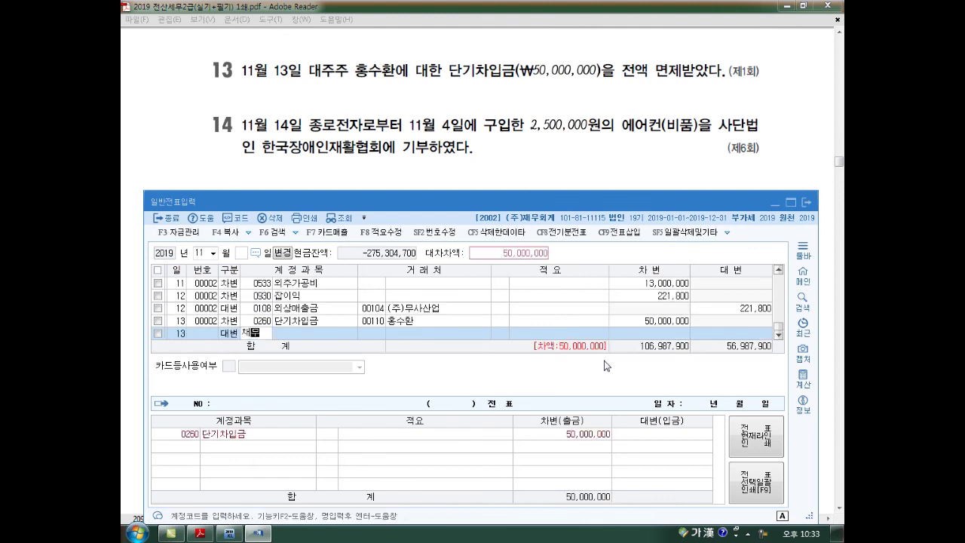
pyautogui.press('Return')
pyautogui.press('Down')
pyautogui.press('Return')
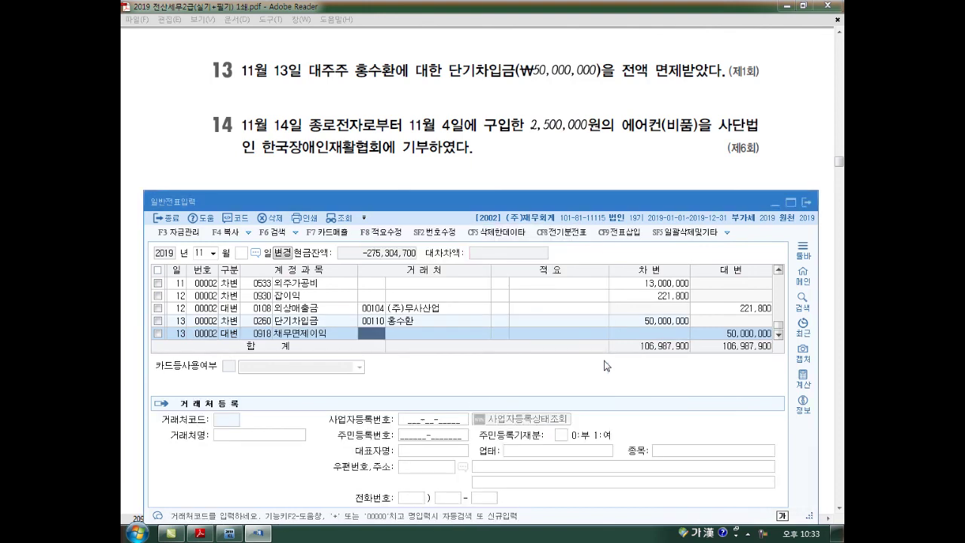
pyautogui.press('Return')
pyautogui.press('Return')
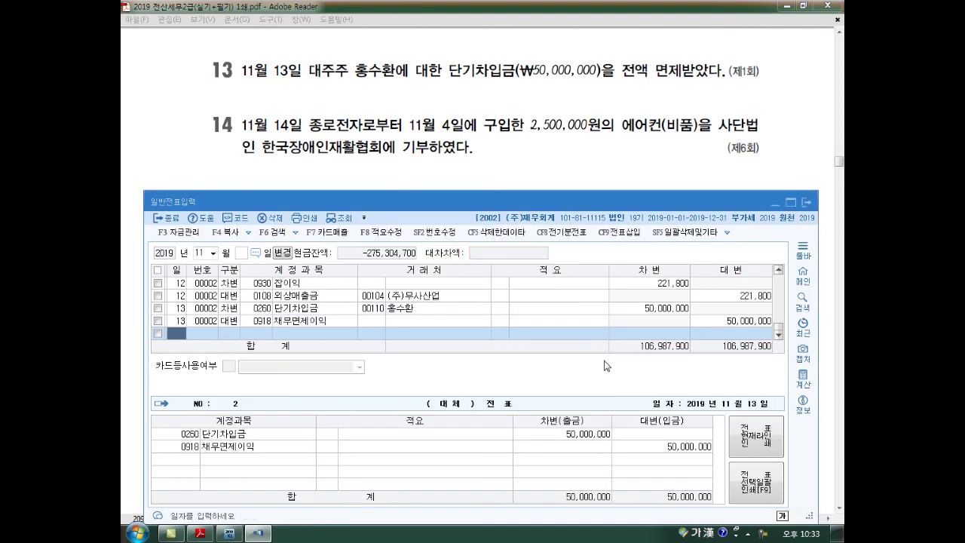
# - Start a November 14 voucher for problem 14 with a credit line for 비품 (212) of 2,500,000
pyautogui.press('Return')
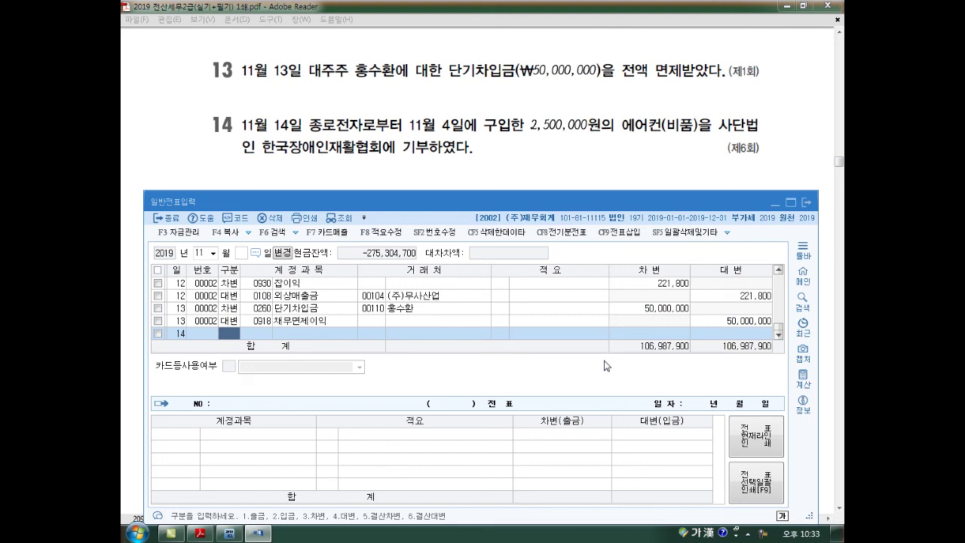
pyautogui.write('4')
pyautogui.press('Return')
pyautogui.write('212')
pyautogui.press('Return')
pyautogui.press('Return')
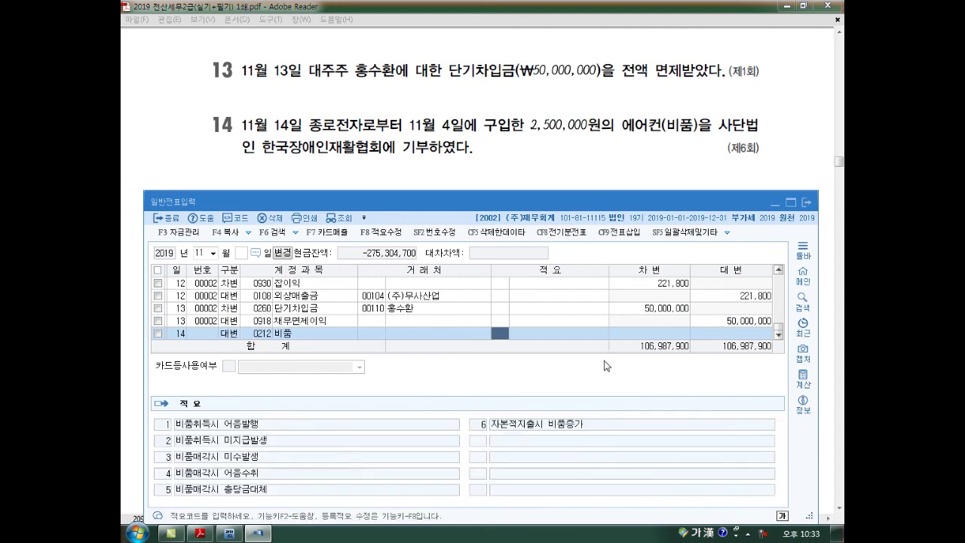
pyautogui.press('Return')
pyautogui.write('2,500,000')
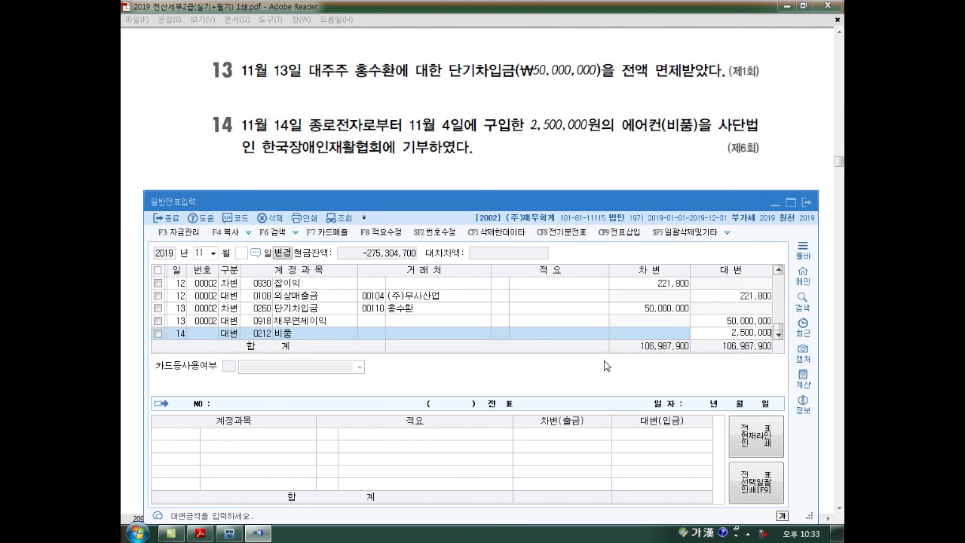
pyautogui.press('Return')
# - Complete the November 14 voucher with a debit line for 기부금 (953), accepting the remaining amount of 2,500,000
pyautogui.press('Return')
pyautogui.write('39')
pyautogui.write('53')
pyautogui.press('Return')
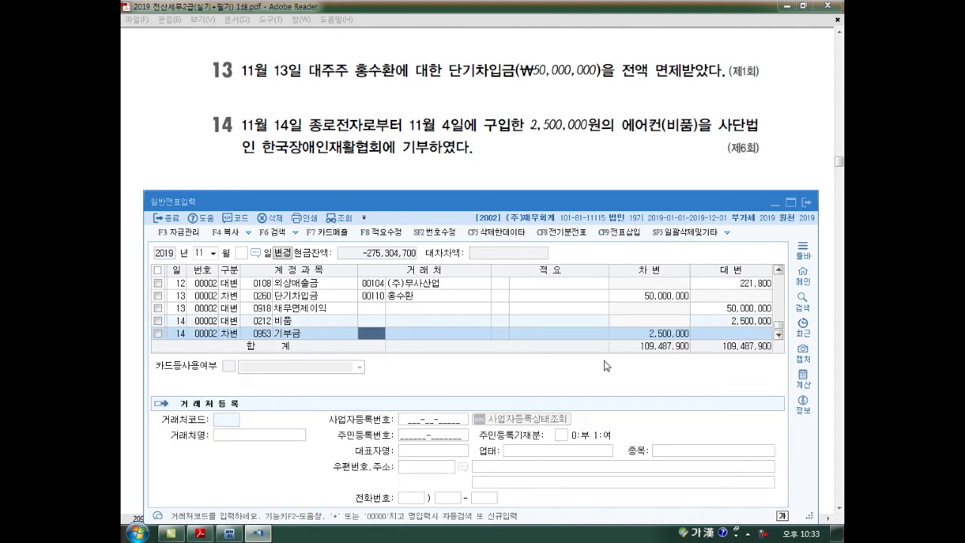
pyautogui.press('Return')
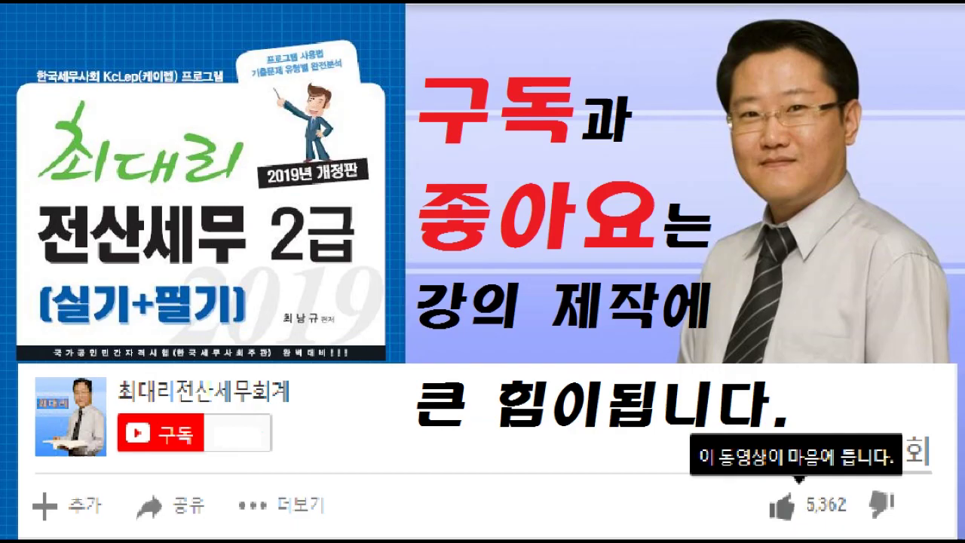